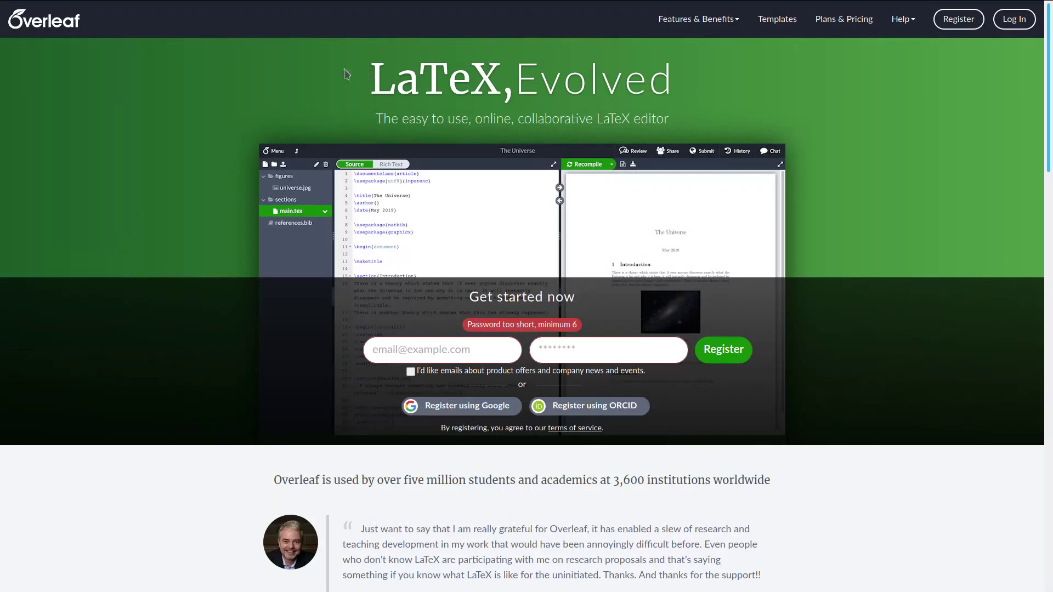
Log in to Overleaf with the saved account e-mail and password.
mouse_move(176, 4)
click(1014, 18)
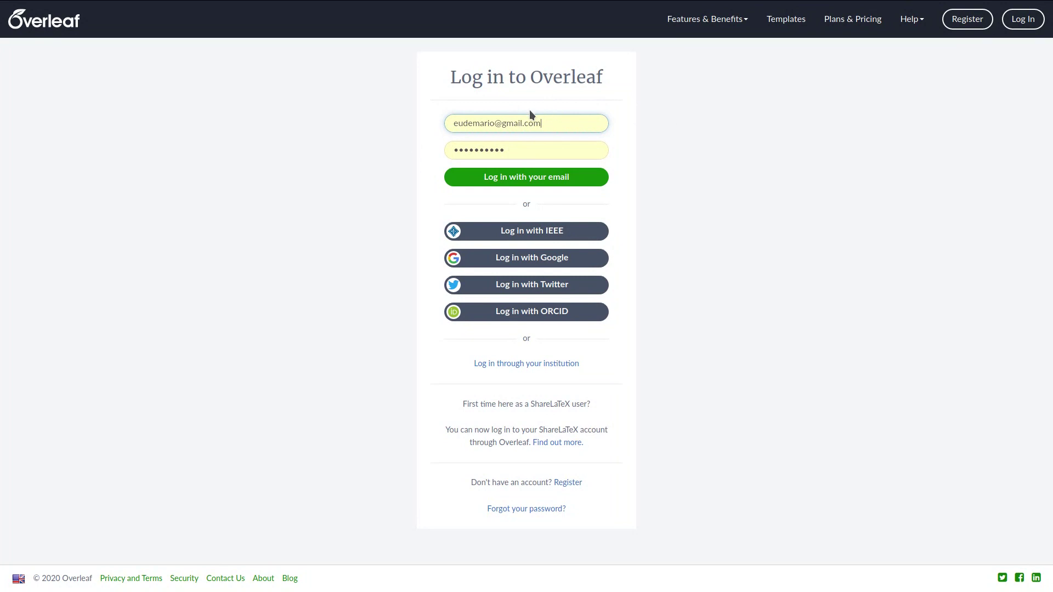
click(531, 179)
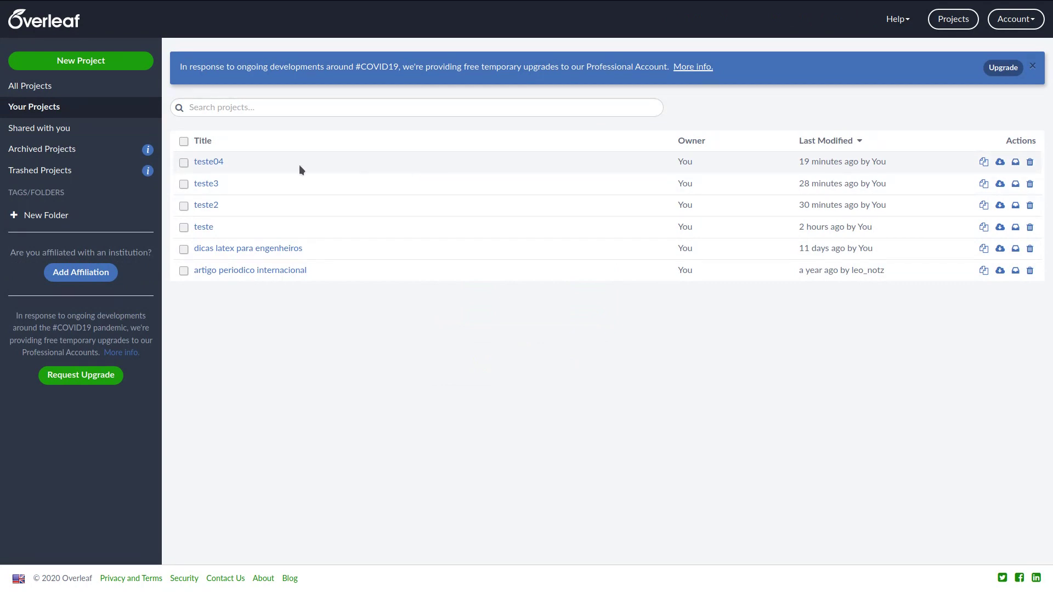
Move the projects teste, teste2, teste3 and teste04 to the trash.
click(183, 164)
click(185, 182)
click(183, 205)
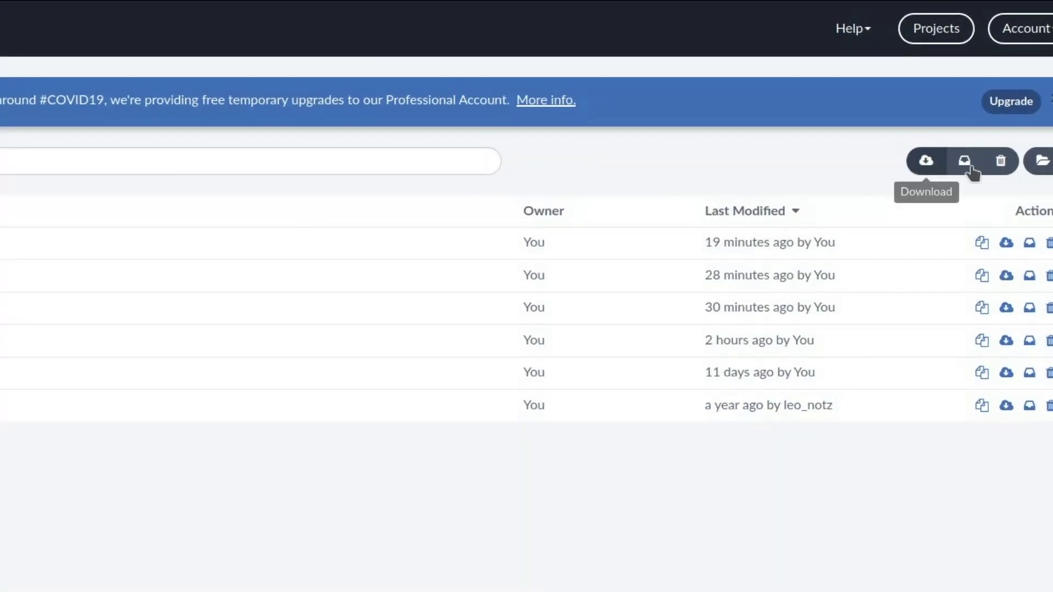
click(1001, 163)
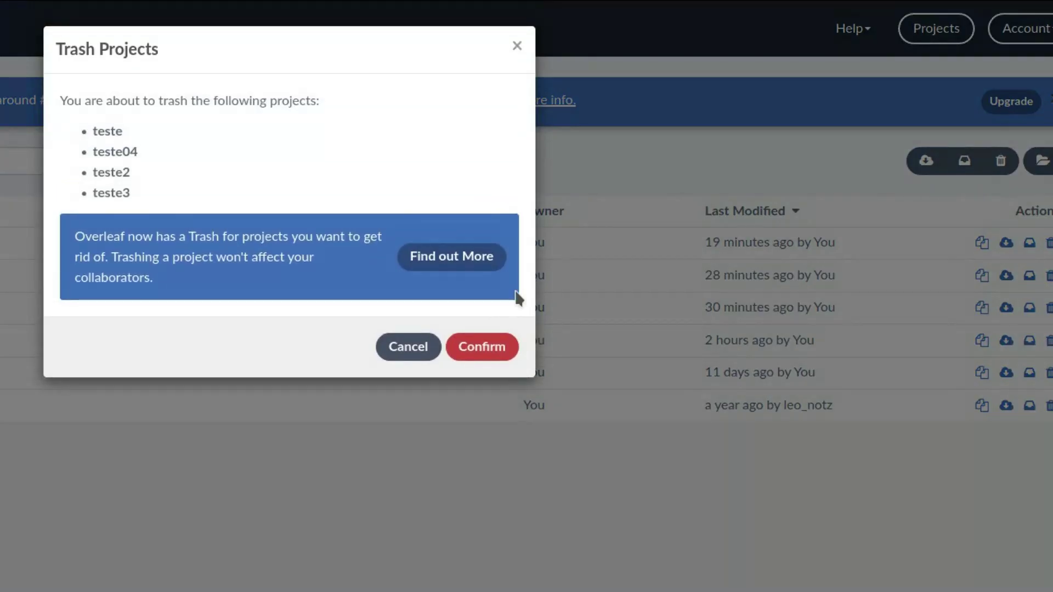
click(483, 346)
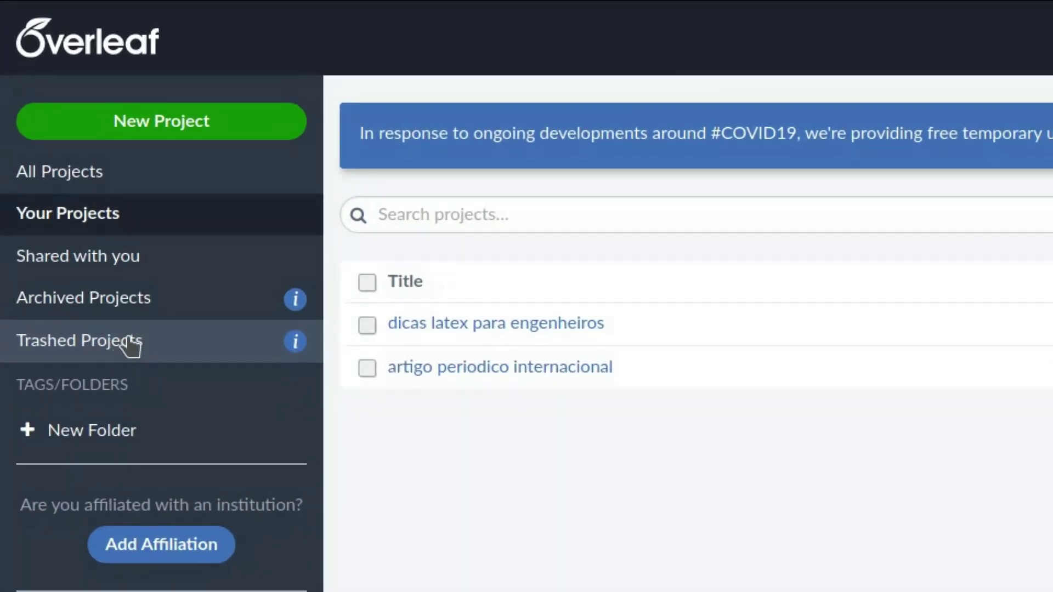
Permanently delete all the teste projects, including teste2, teste3 and teste04, from the trashed projects.
click(66, 171)
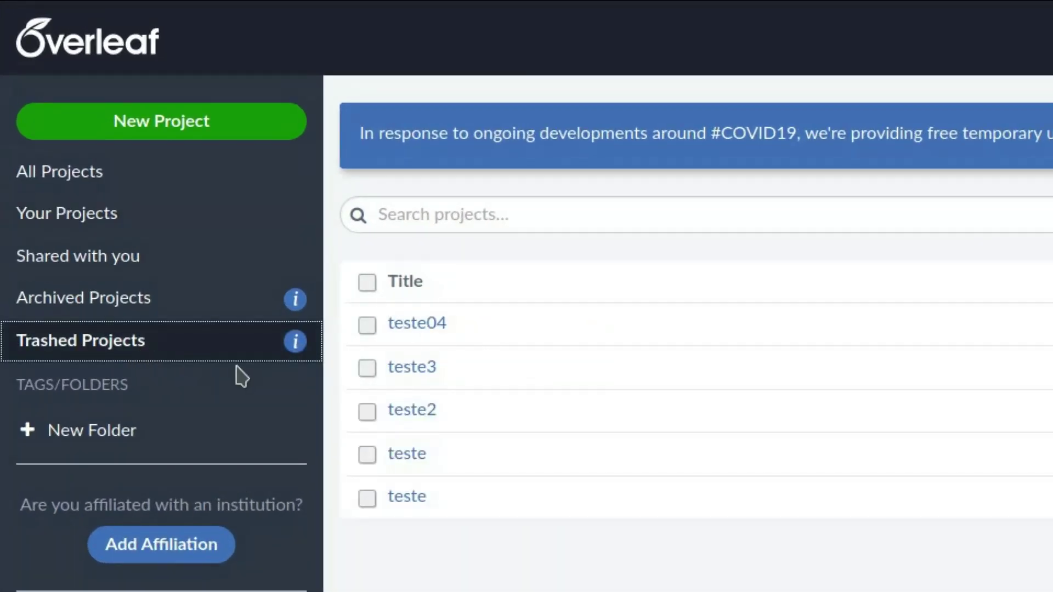
click(368, 325)
click(367, 367)
click(368, 411)
click(367, 454)
click(367, 497)
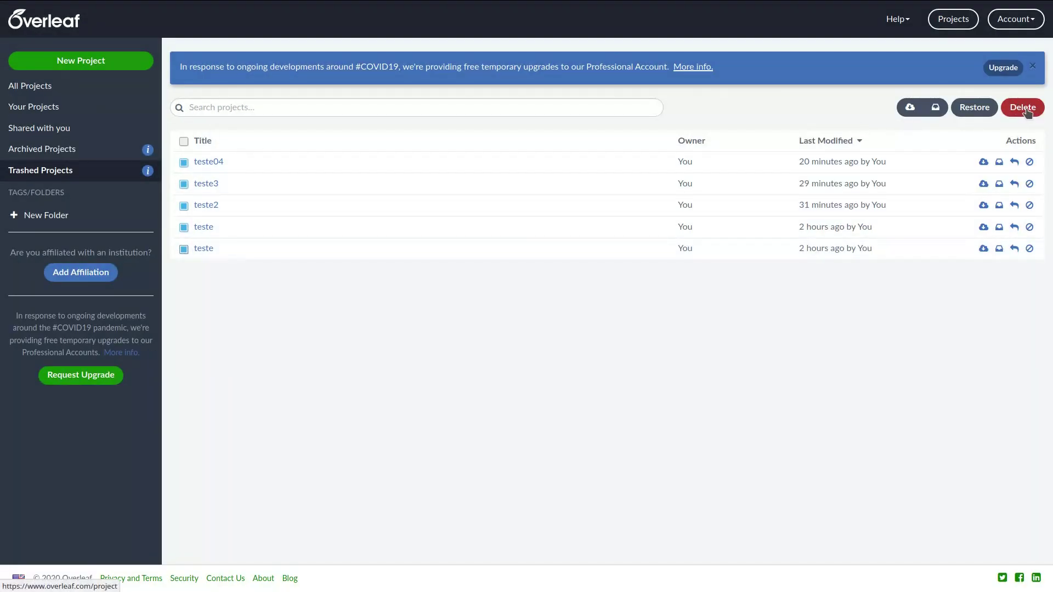
click(1025, 110)
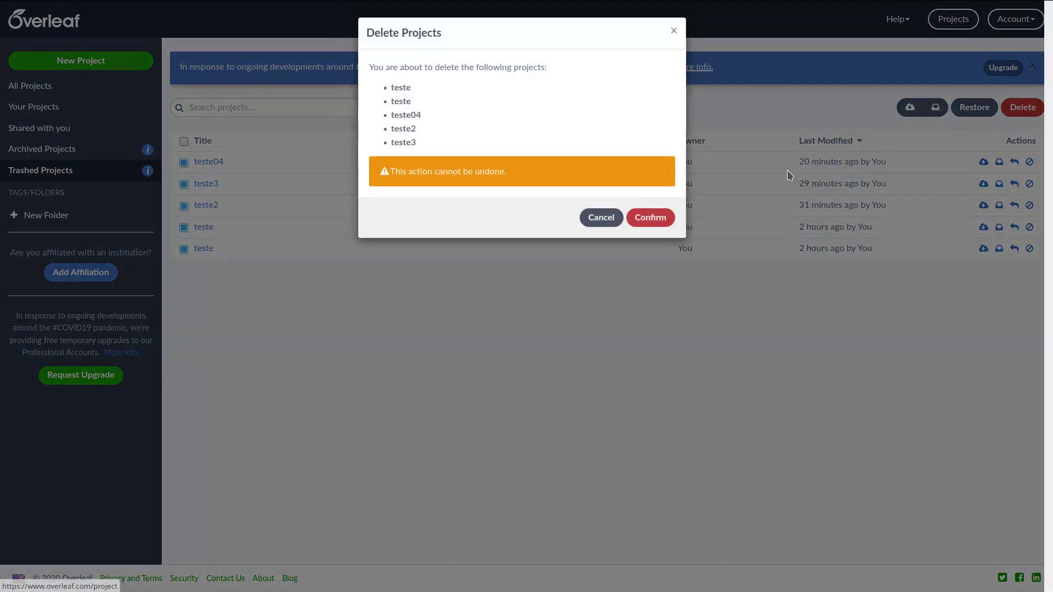
click(650, 221)
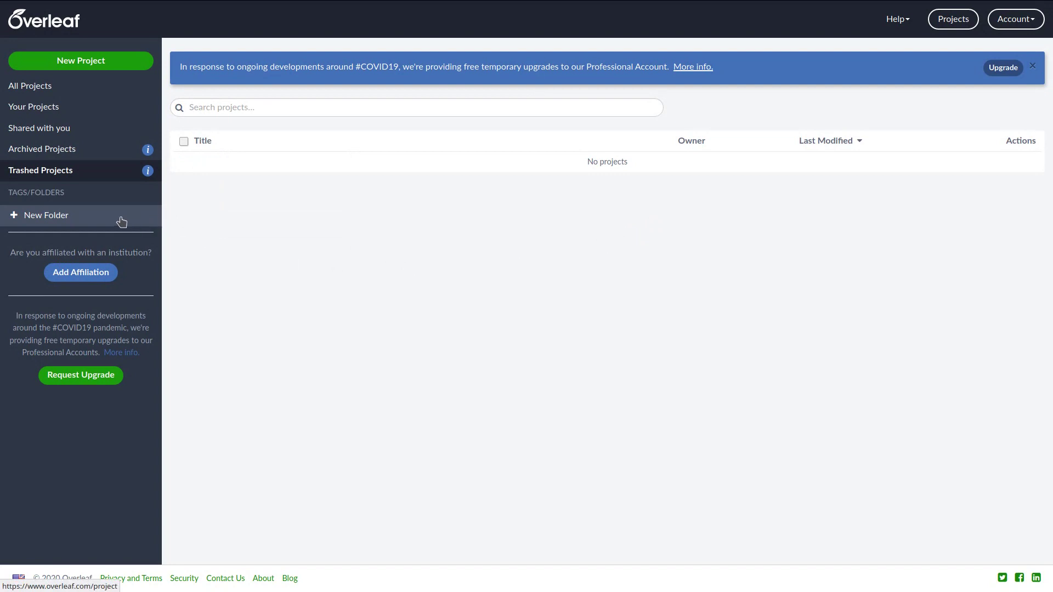
Check the archived projects, then create an example project named teste from the full project list.
click(66, 154)
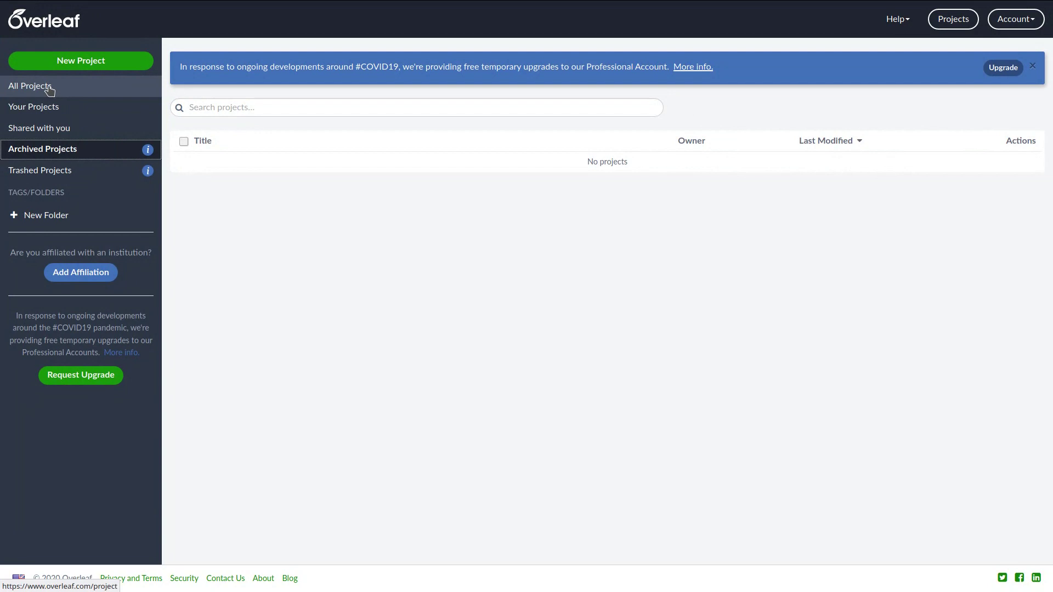
click(96, 178)
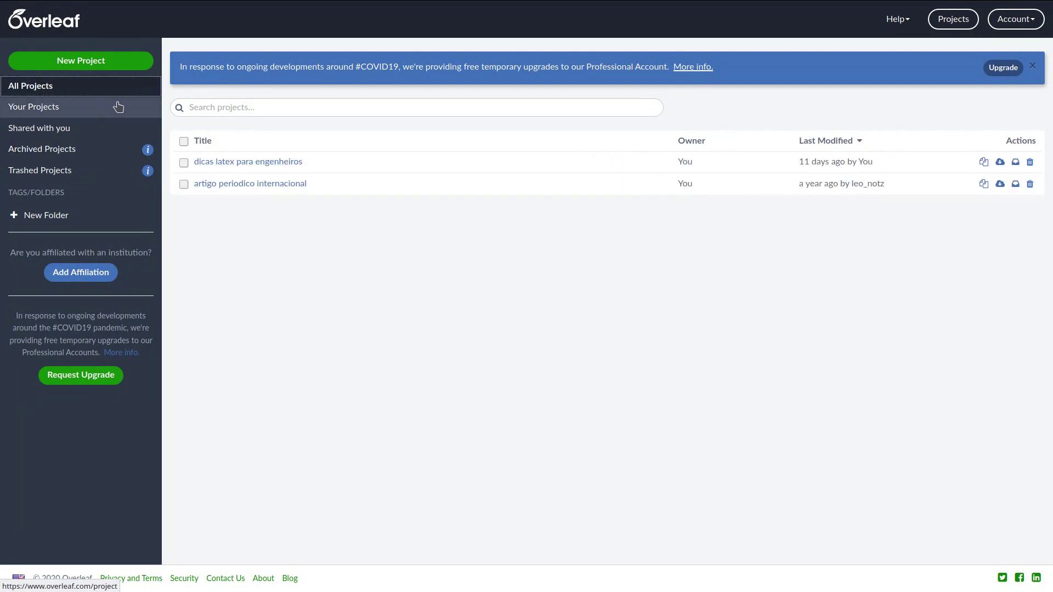
click(85, 64)
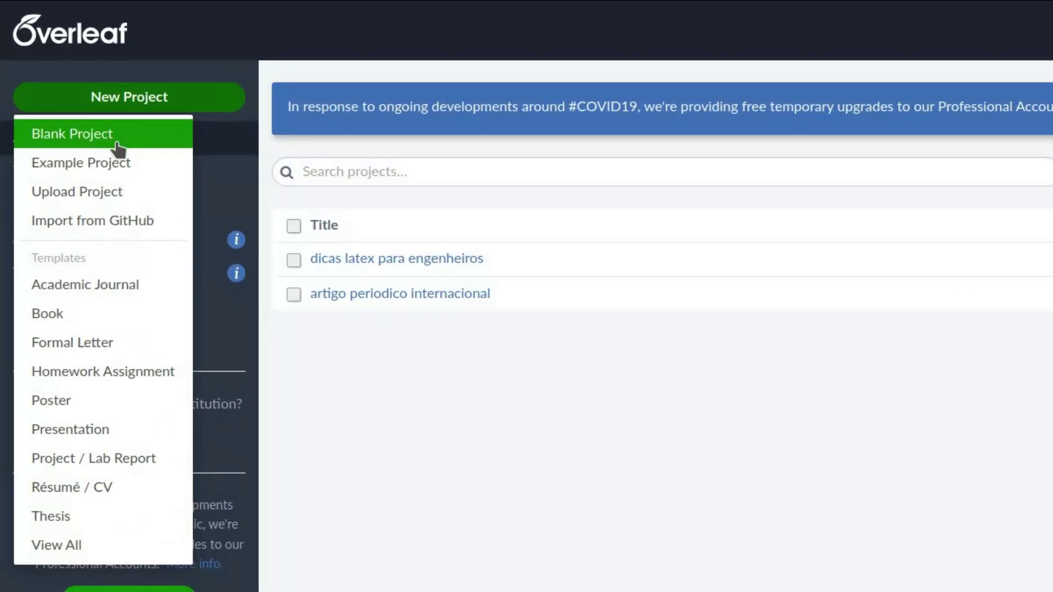
click(125, 165)
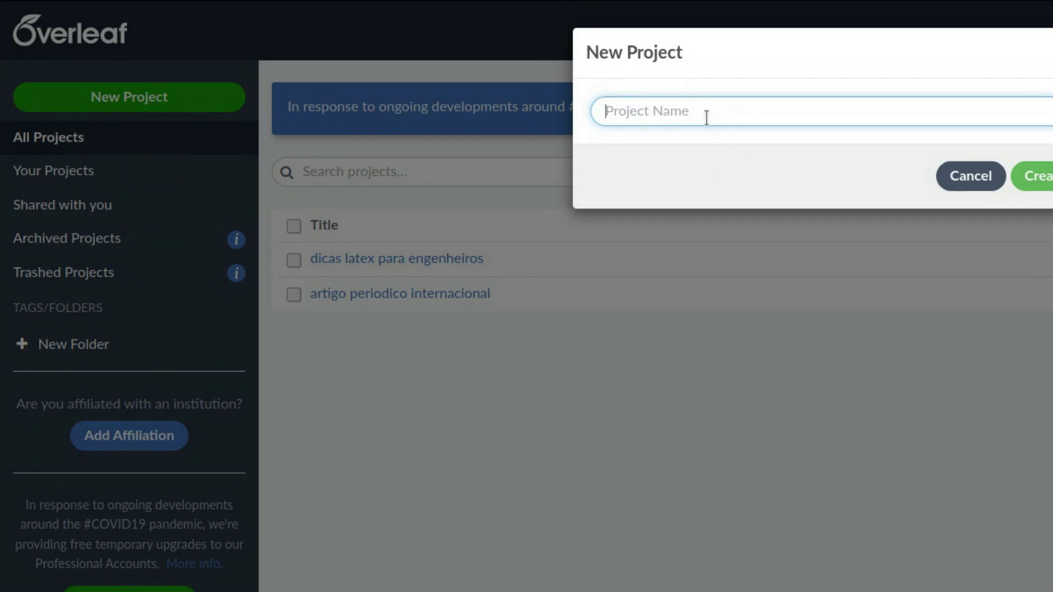
text(teste)
click(1039, 175)
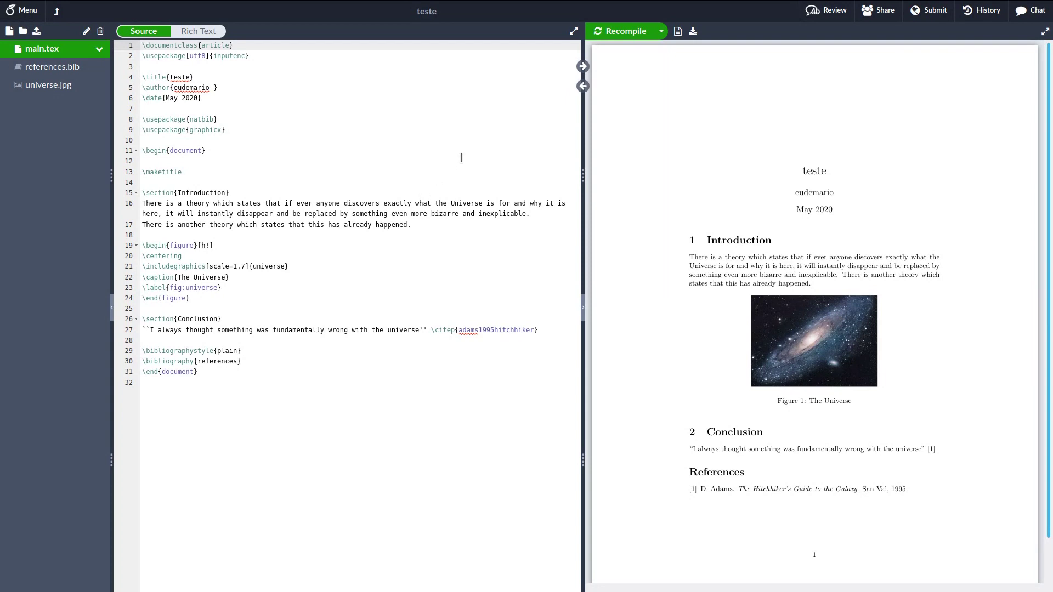
Turn on automatic compilation for the project.
click(661, 31)
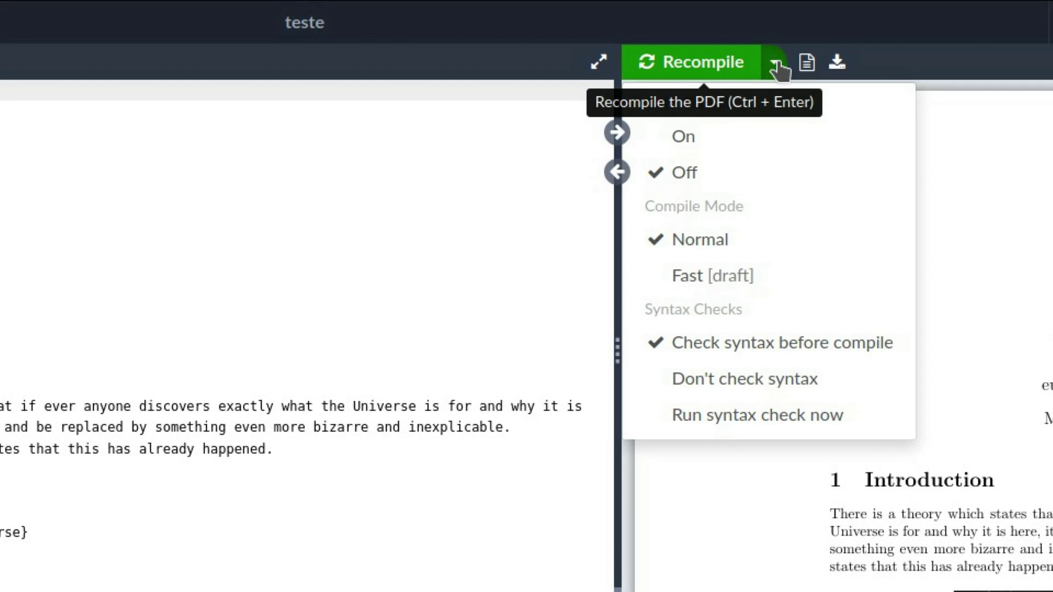
click(305, 470)
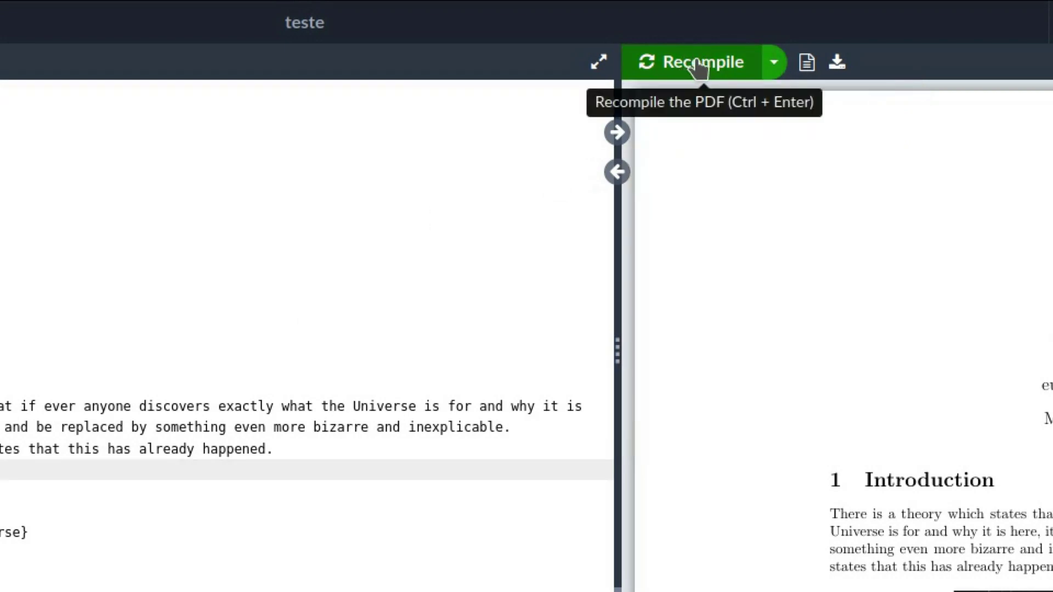
click(774, 62)
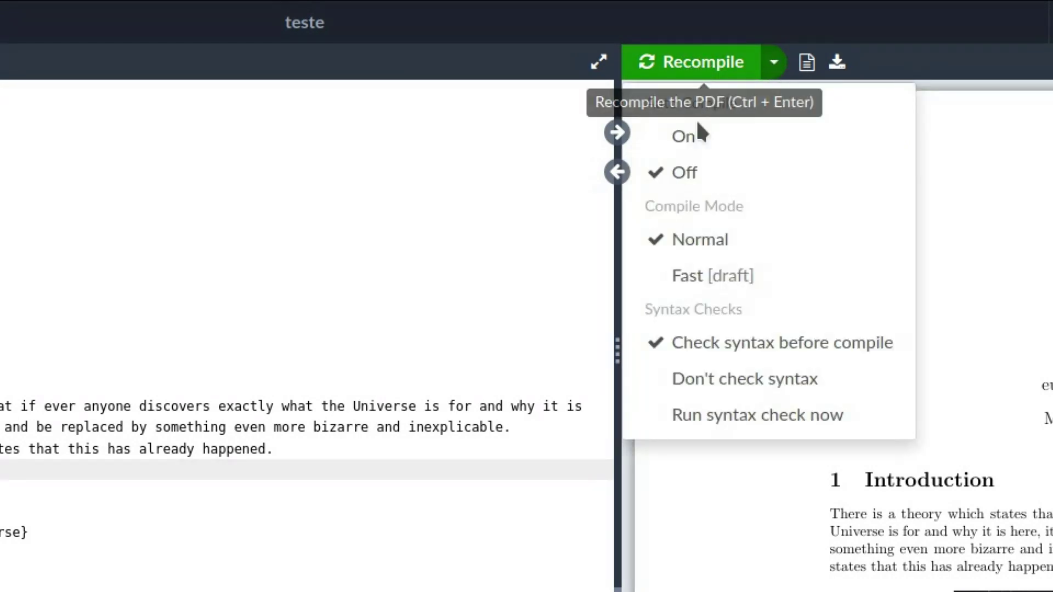
click(684, 142)
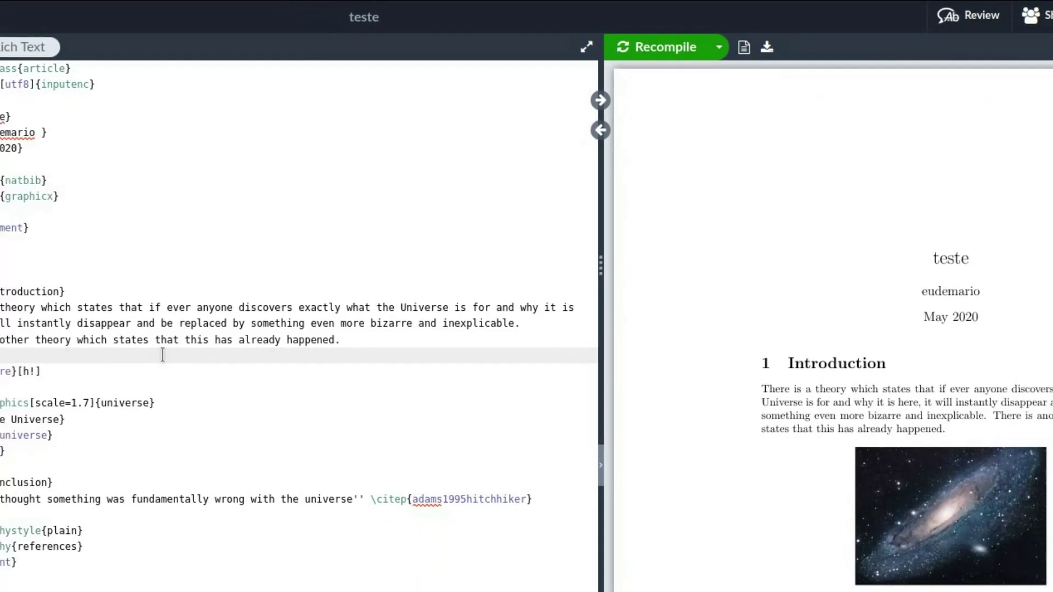
Add the display equation \alpha = \beta +10 between $$ delimiters, after the Introduction text and before the figure.
key(Return)
key(Return)
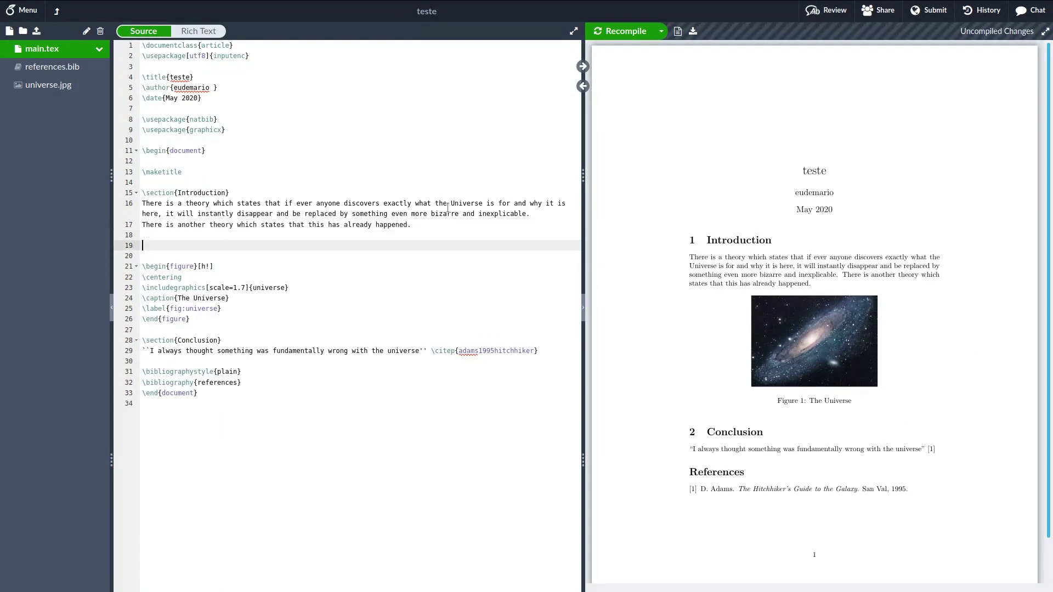
text($$)
key(Return)
key(Return)
text($$)
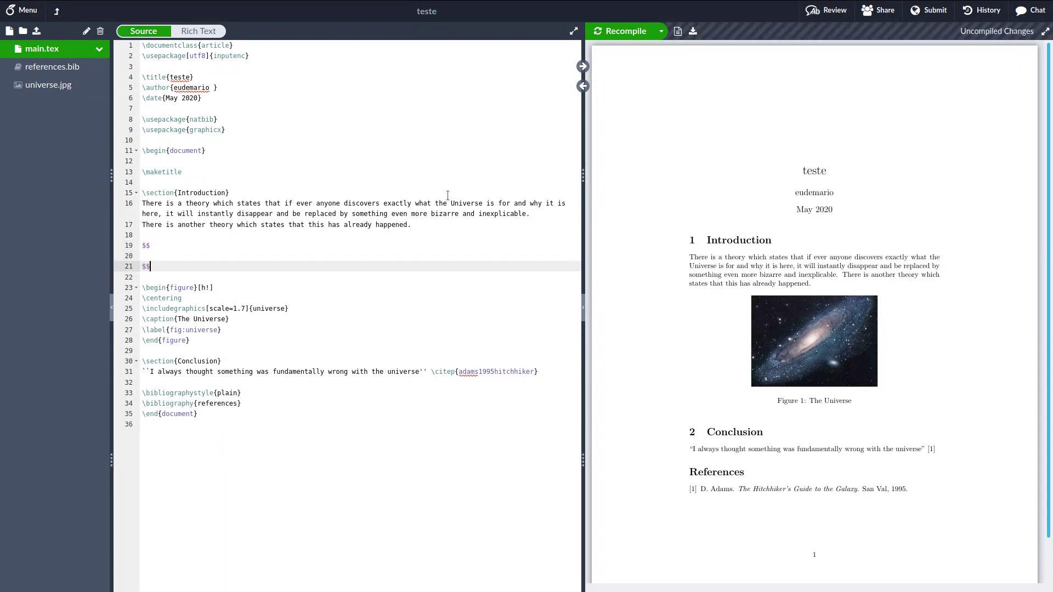
key(Up)
text(\)
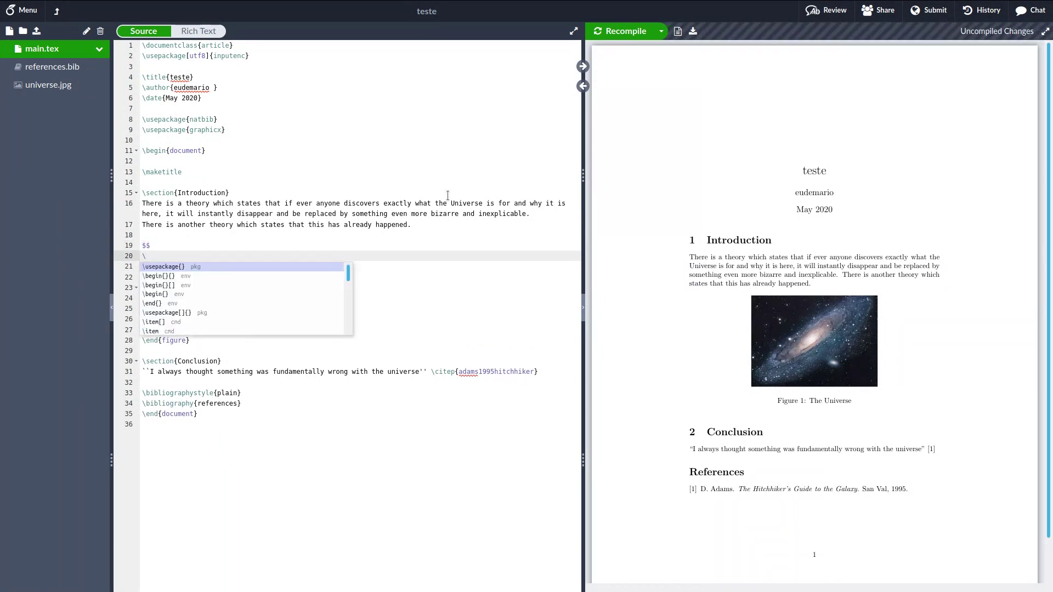
text(alpha =)
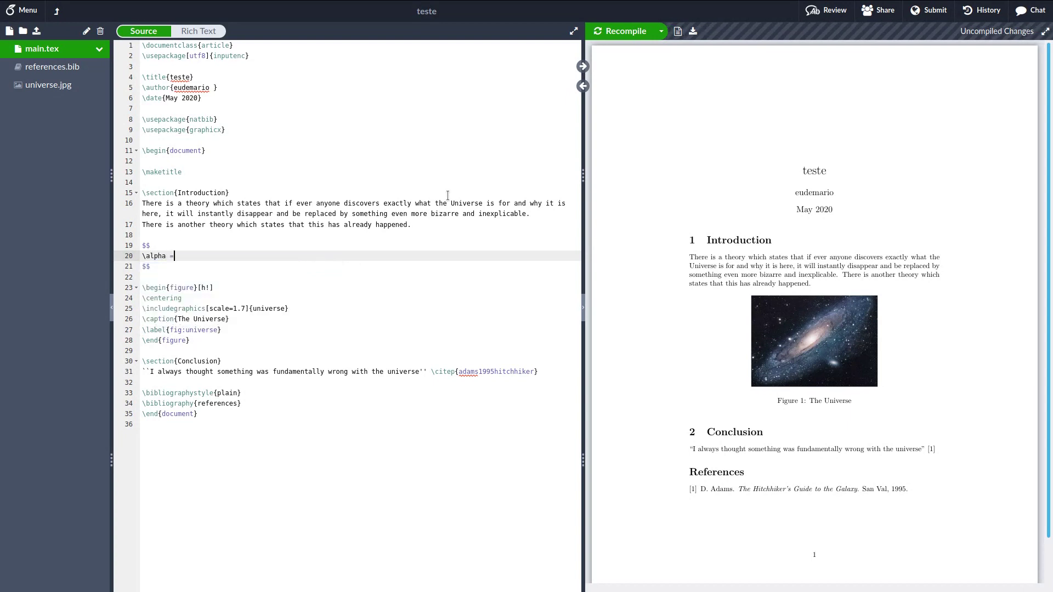
text( \beta)
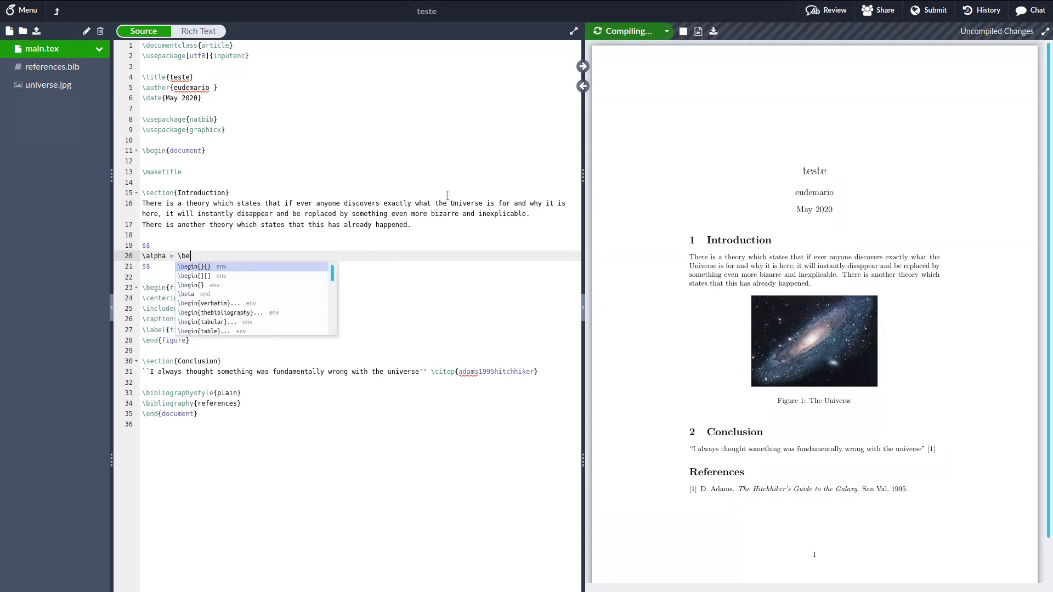
text( +10)
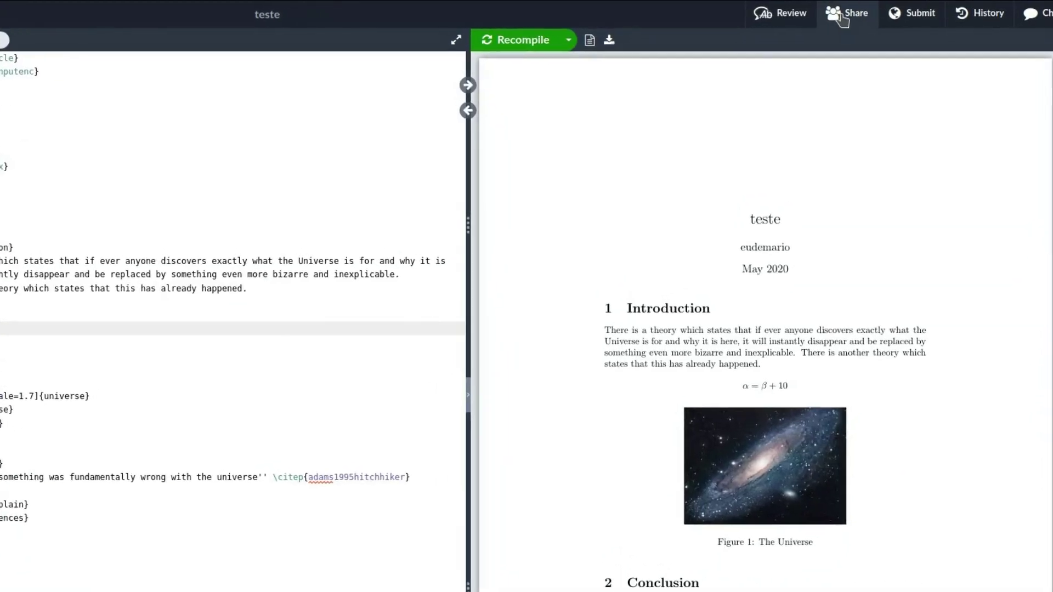
Examine the project's sharing options for inviting collaborators and their permission levels, and close them without sharing.
click(842, 20)
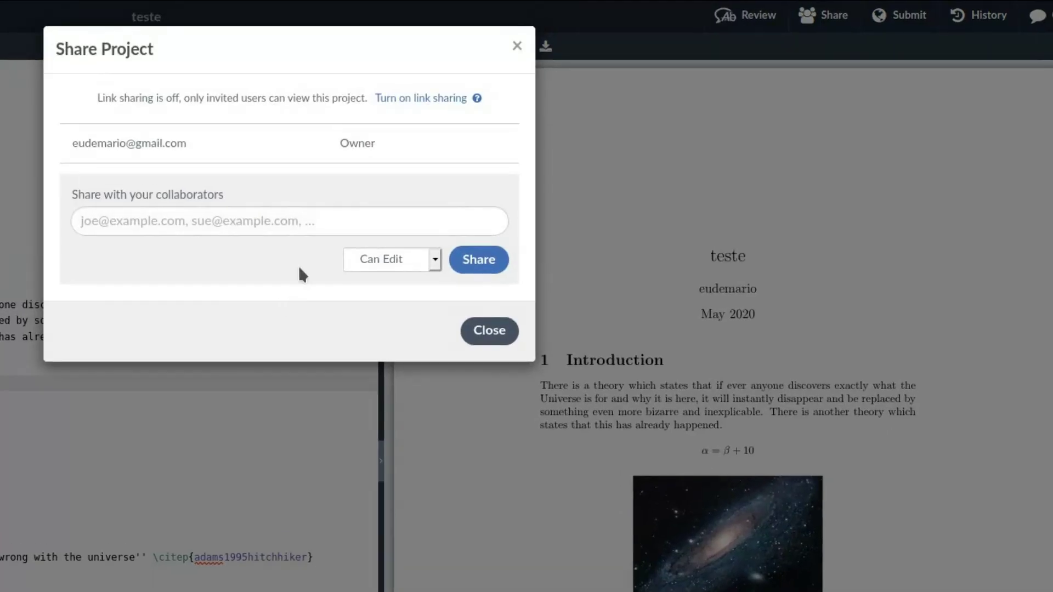
click(197, 221)
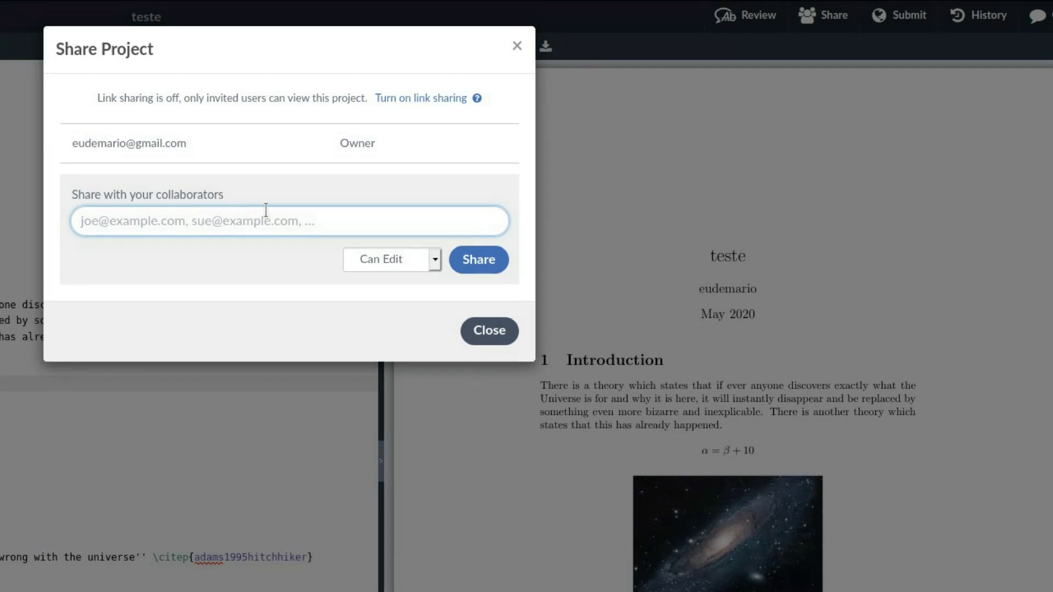
click(433, 256)
click(432, 252)
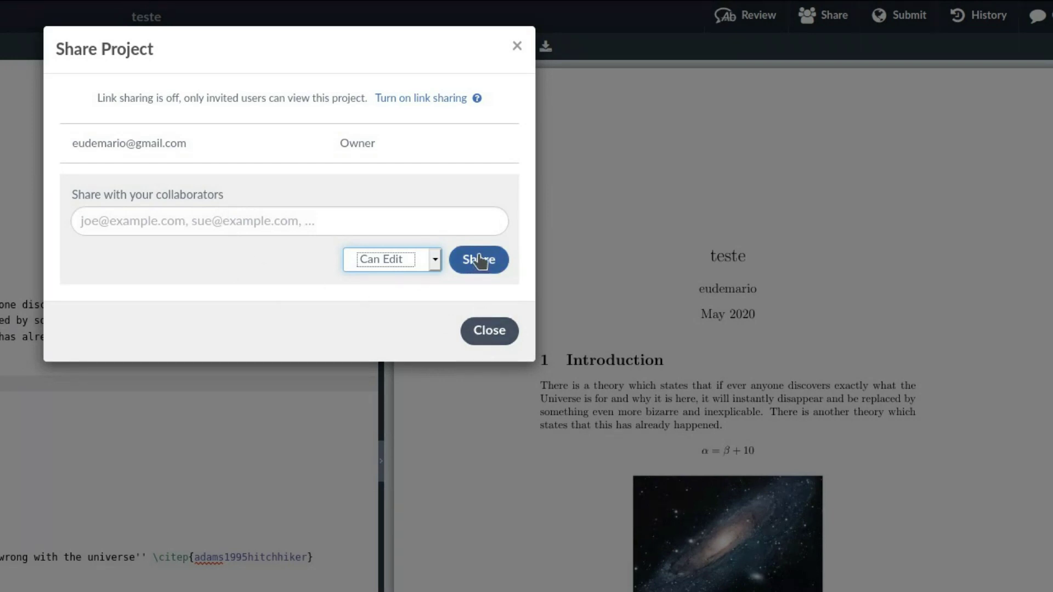
click(492, 330)
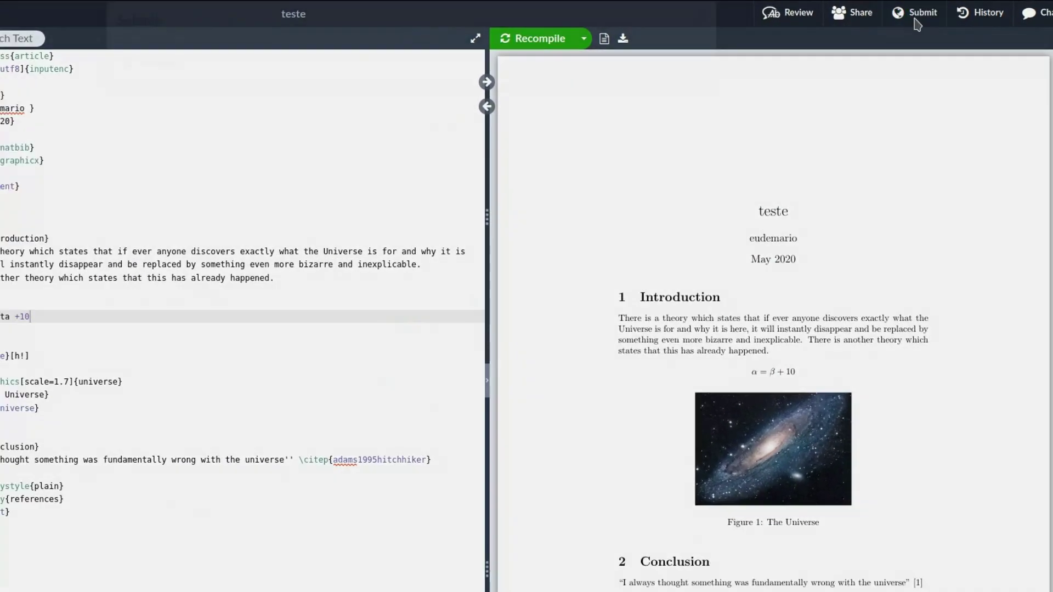
Look through the academic journals and online repositories offered for submitting the project, and close the list.
click(899, 15)
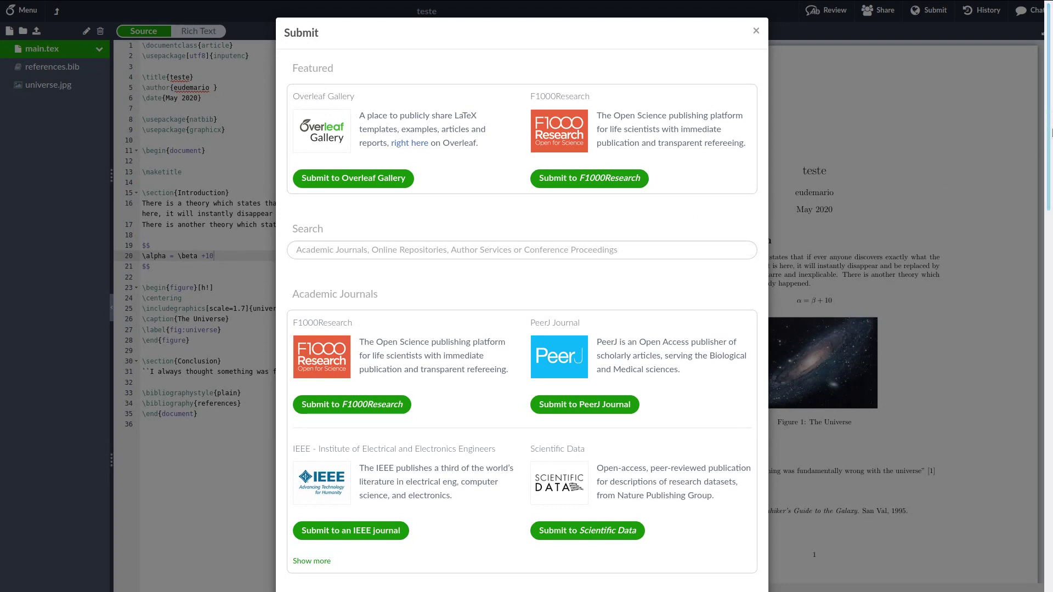
scroll(1046, 138, down, 2)
drag(1046, 138, 1038, 249)
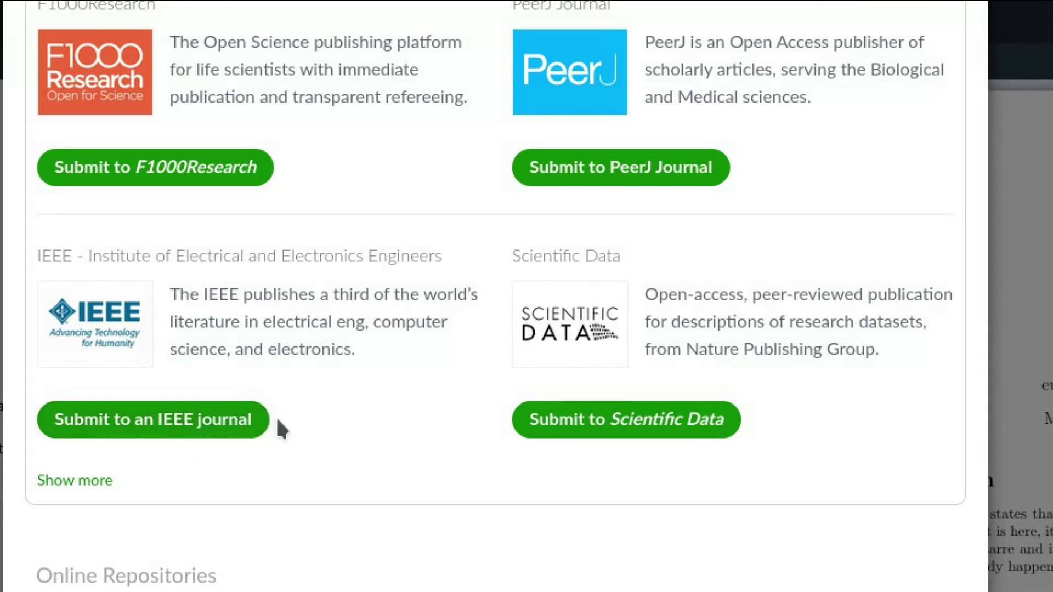
scroll(1051, 225, down, 3)
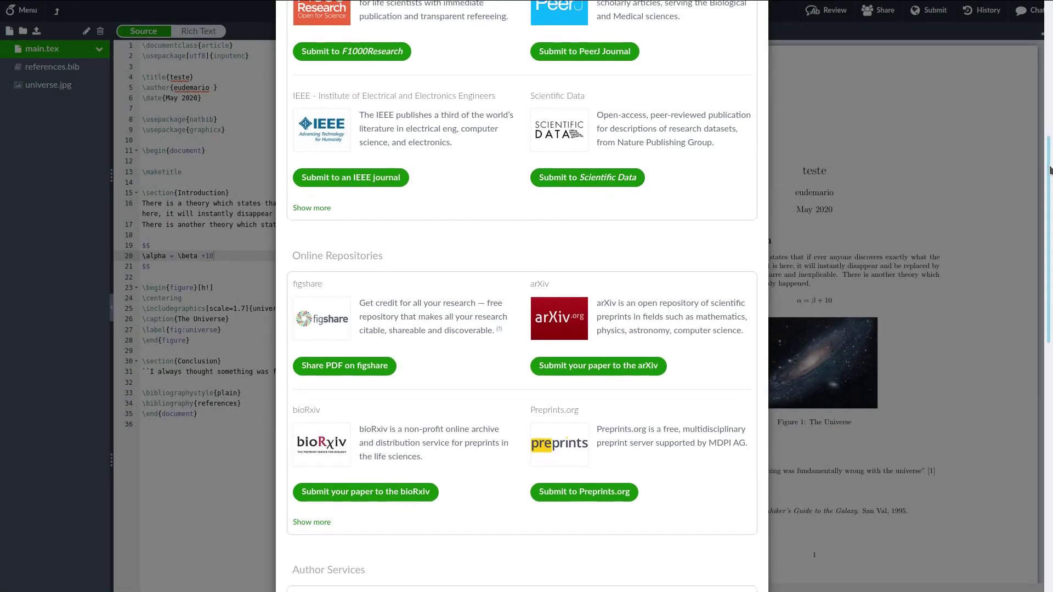
drag(1051, 225, 1047, 55)
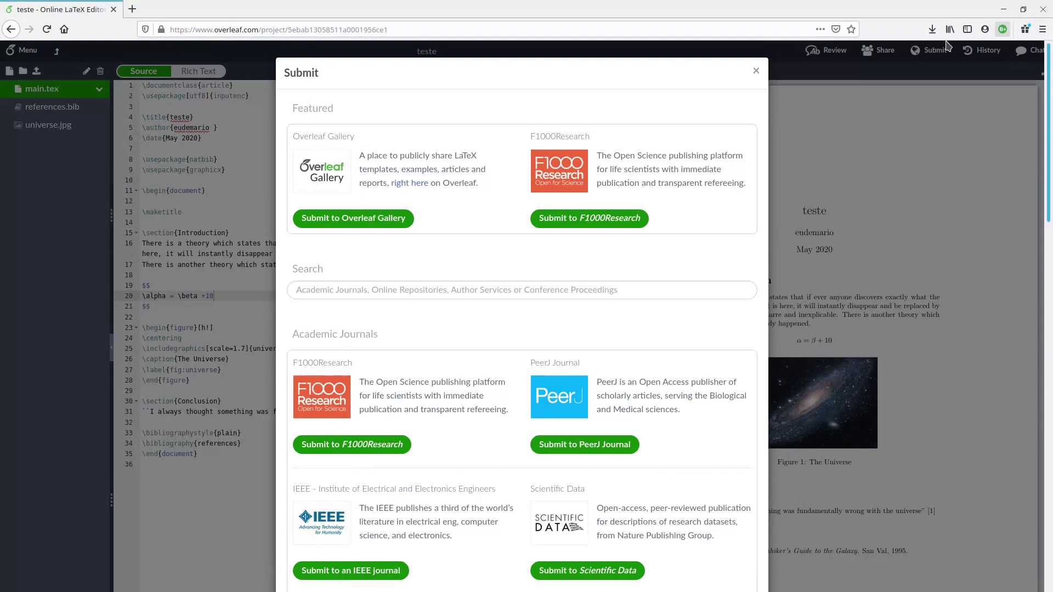
click(755, 30)
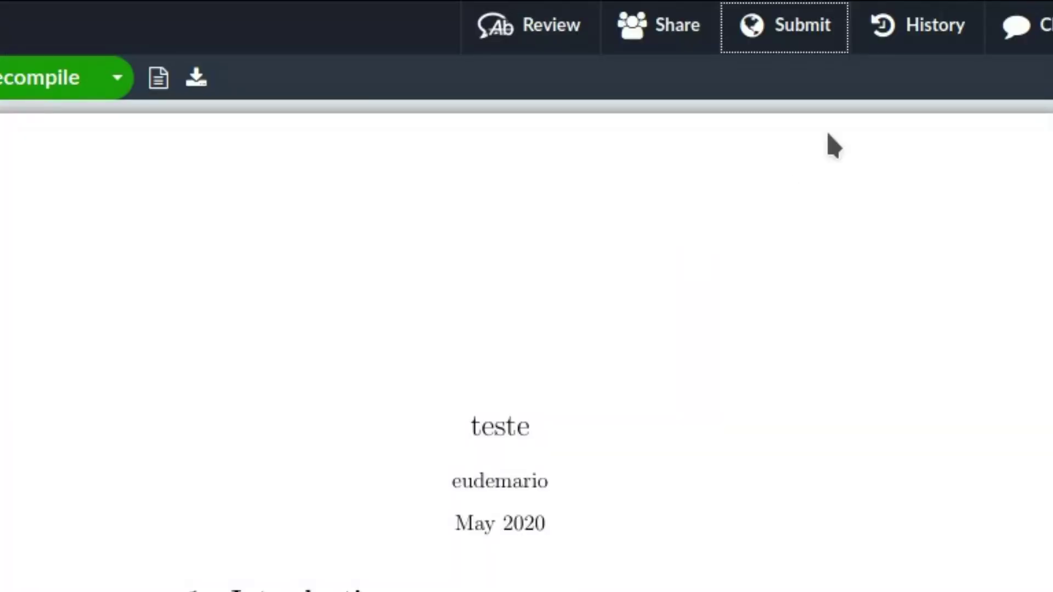
View the project's change history and open the project chat.
click(902, 42)
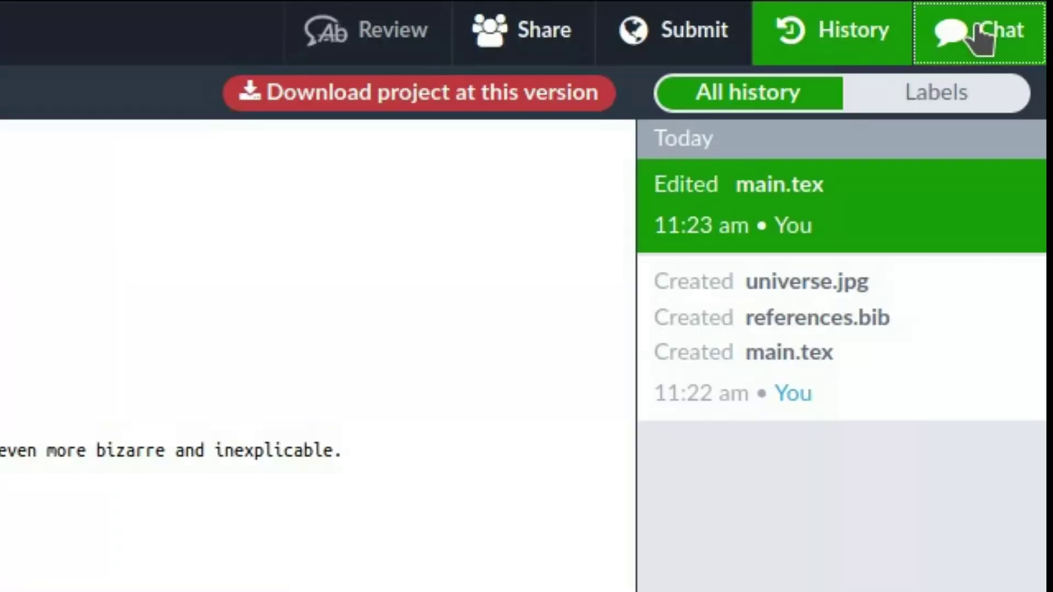
click(1031, 11)
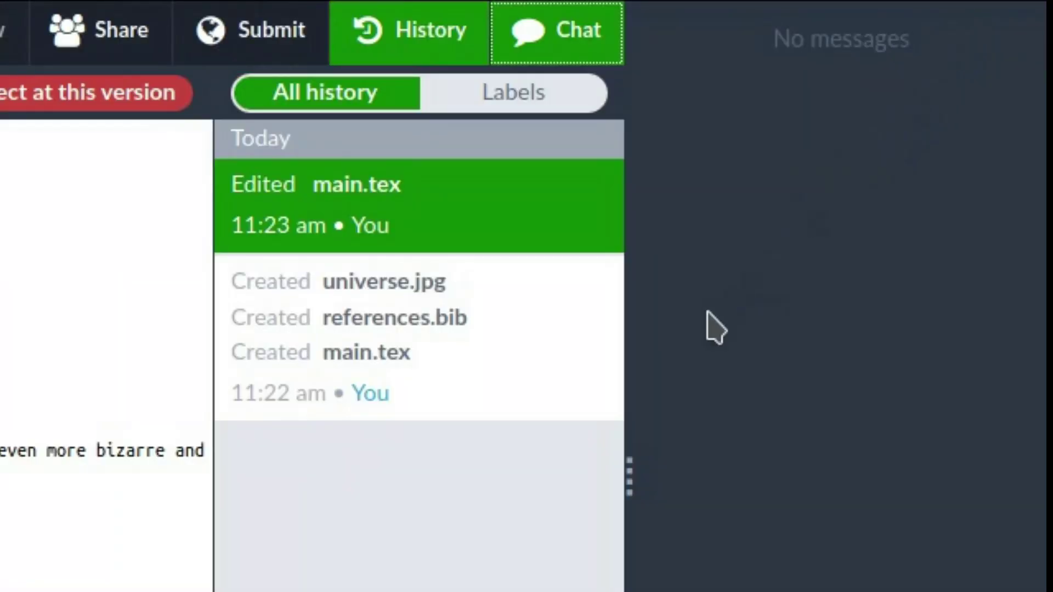
Close the project chat and the change history to return to the main.tex editor.
click(962, 572)
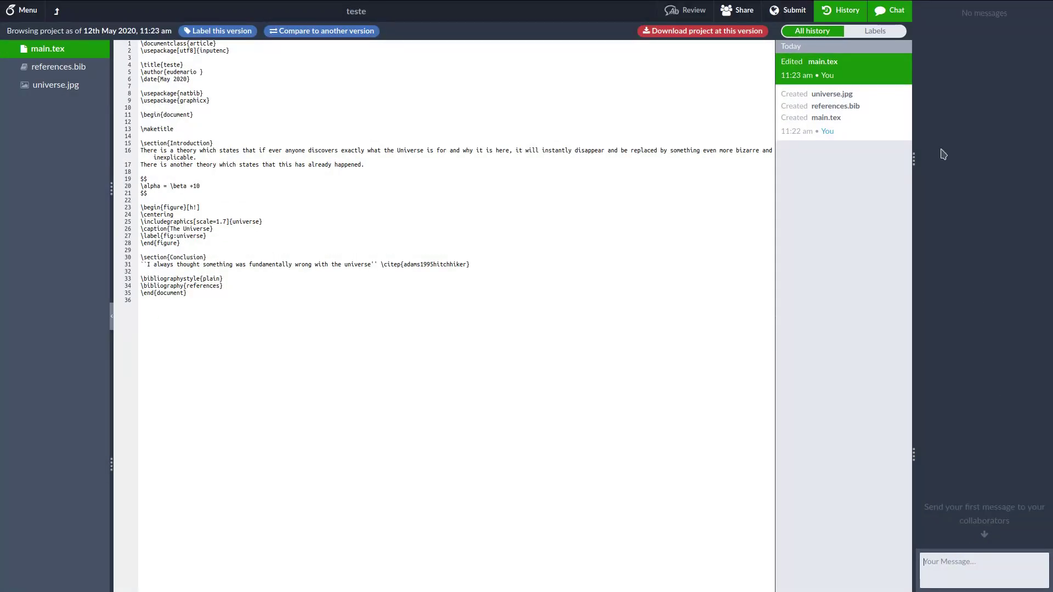
click(881, 14)
click(987, 14)
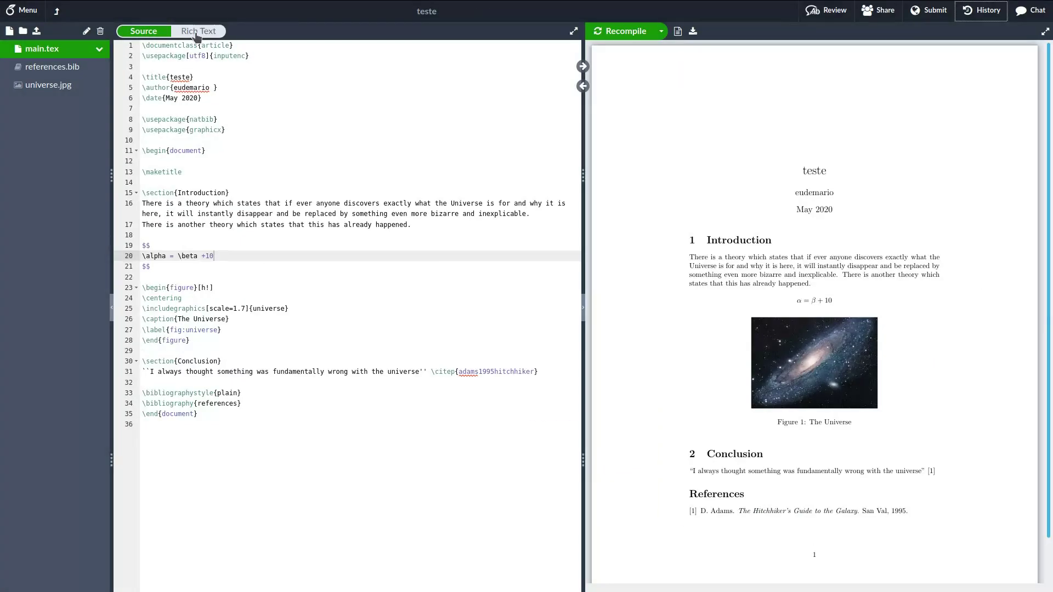
Show main.tex as rich text and add a section headed Desenvolvimento between the universe figure and the Conclusion heading.
click(197, 31)
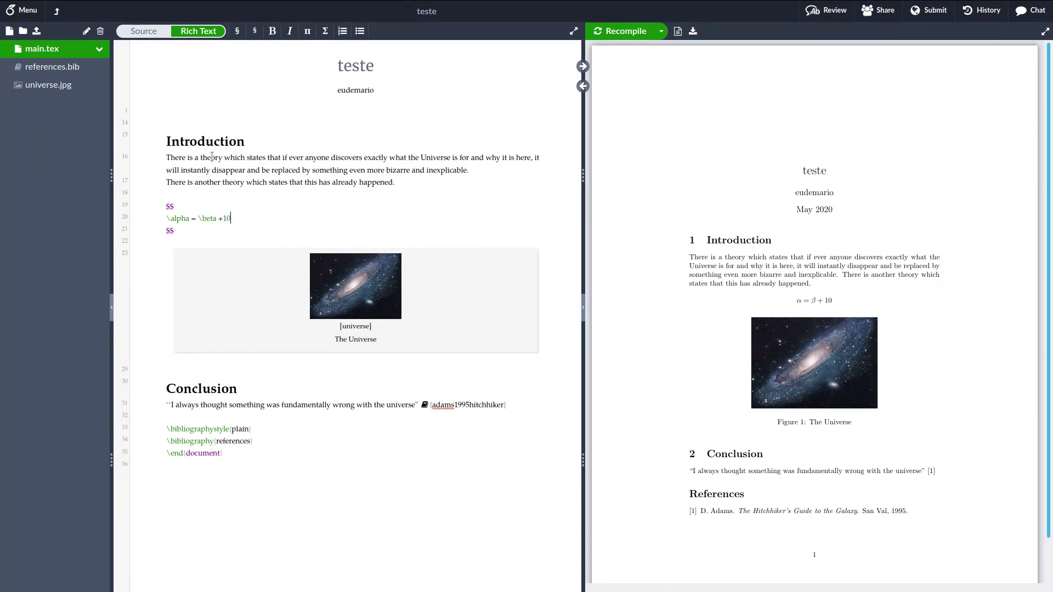
drag(267, 383, 267, 378)
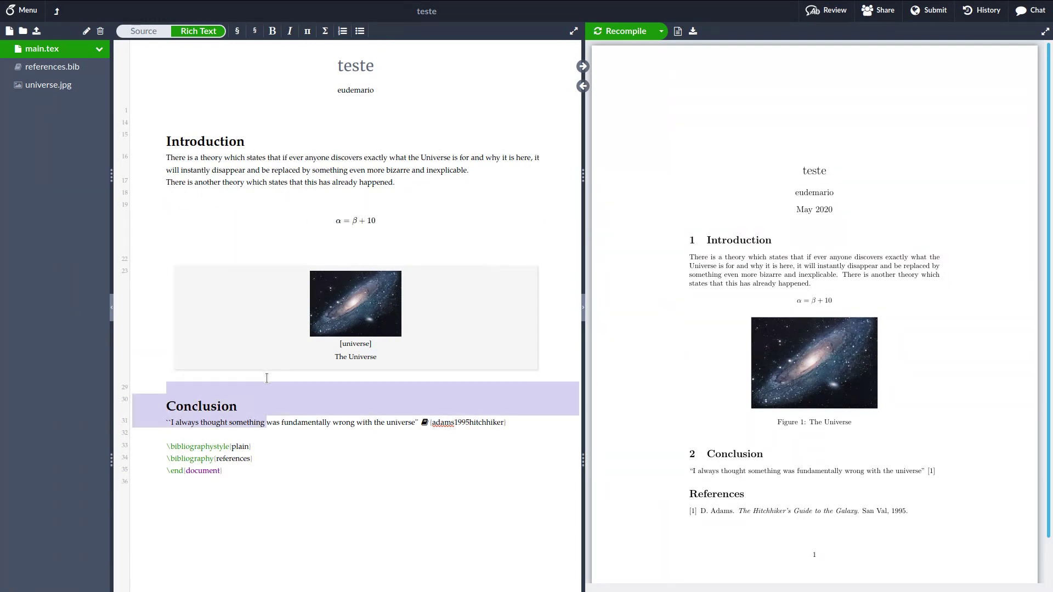
click(292, 390)
text(\s)
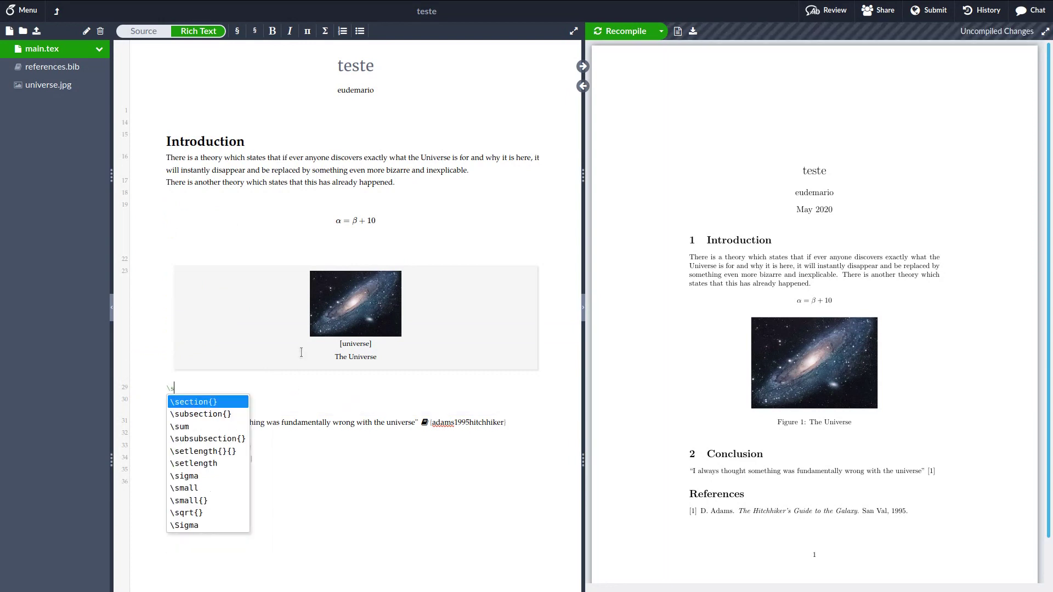
text(ection)
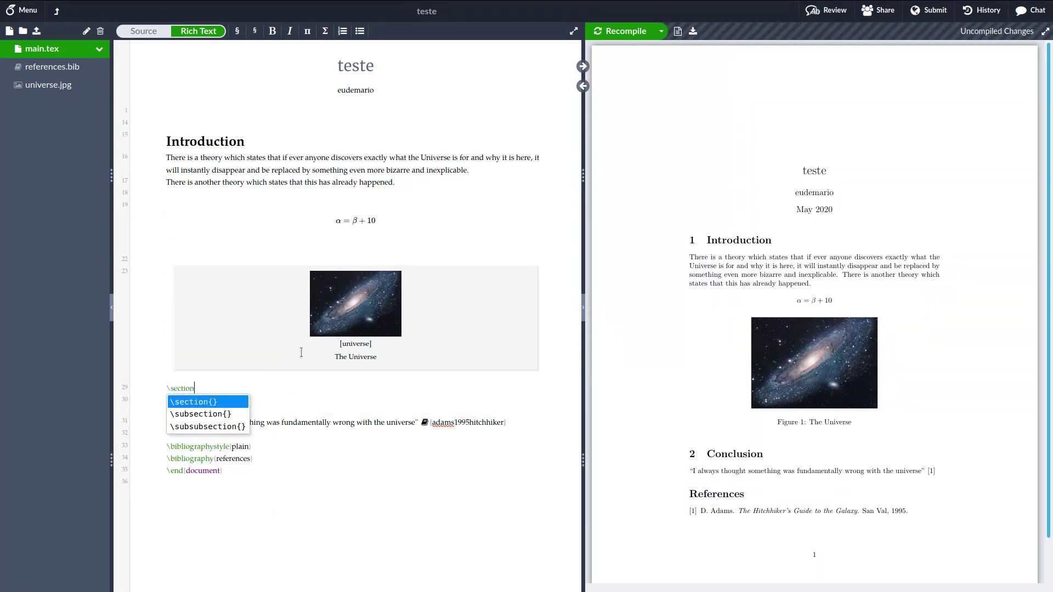
key(Return)
text(Des)
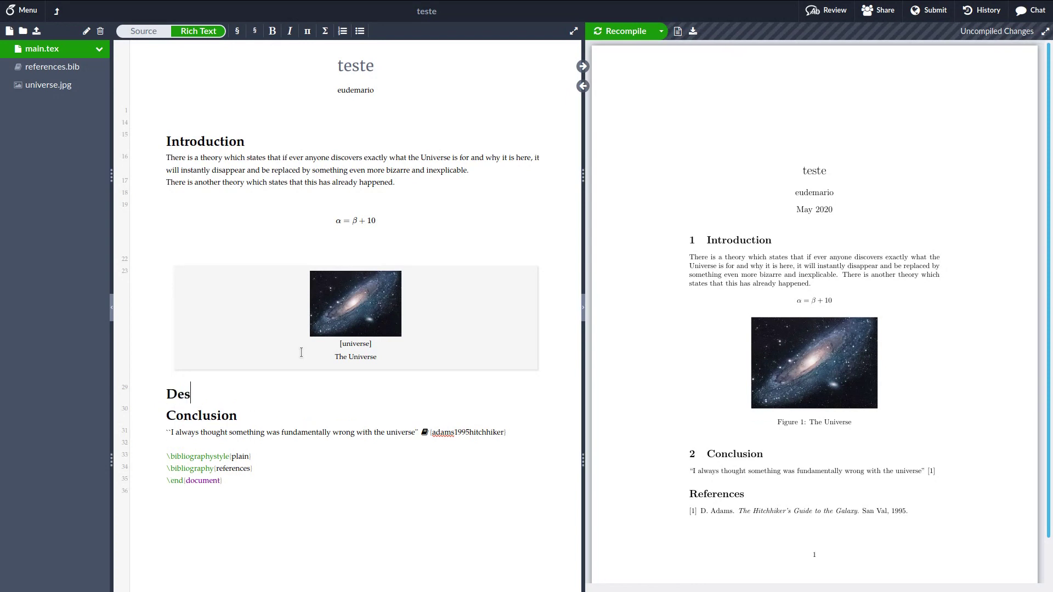
text(env)
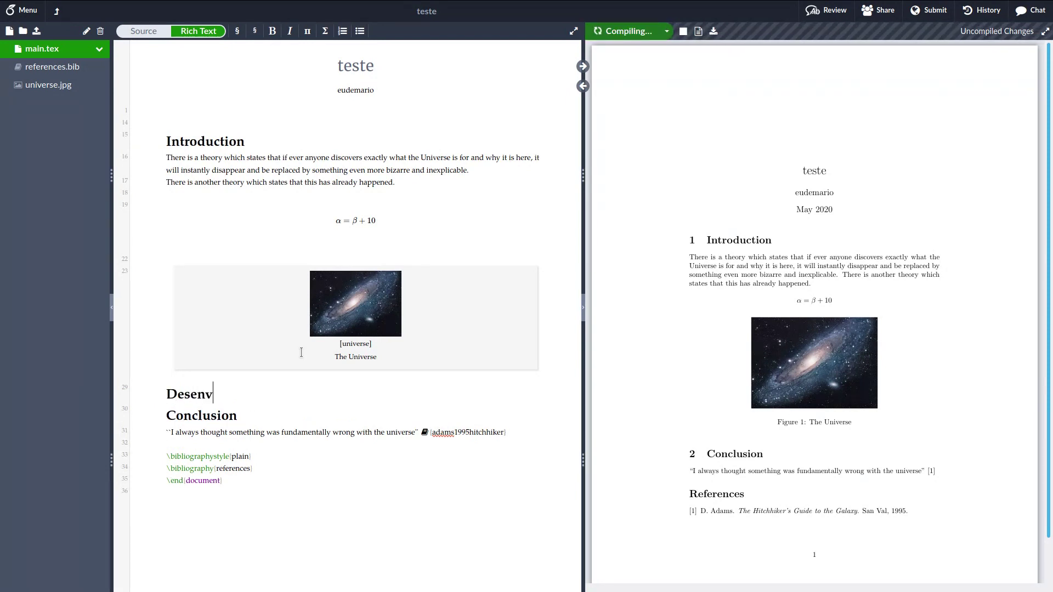
text(olvimento)
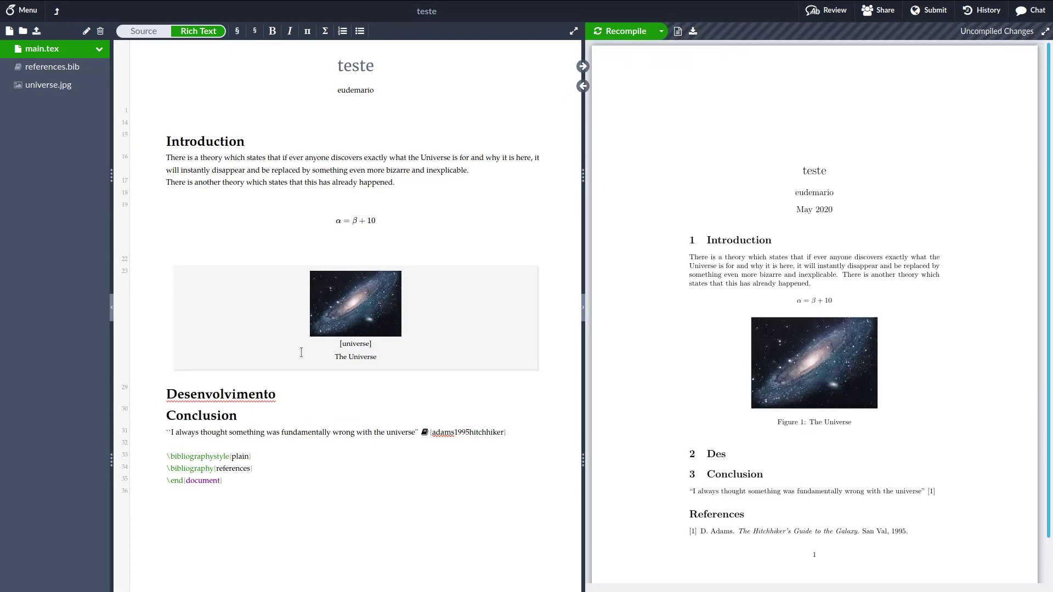
Return main.tex to source view, and examine the project's download, sync and settings options without changing any.
click(178, 395)
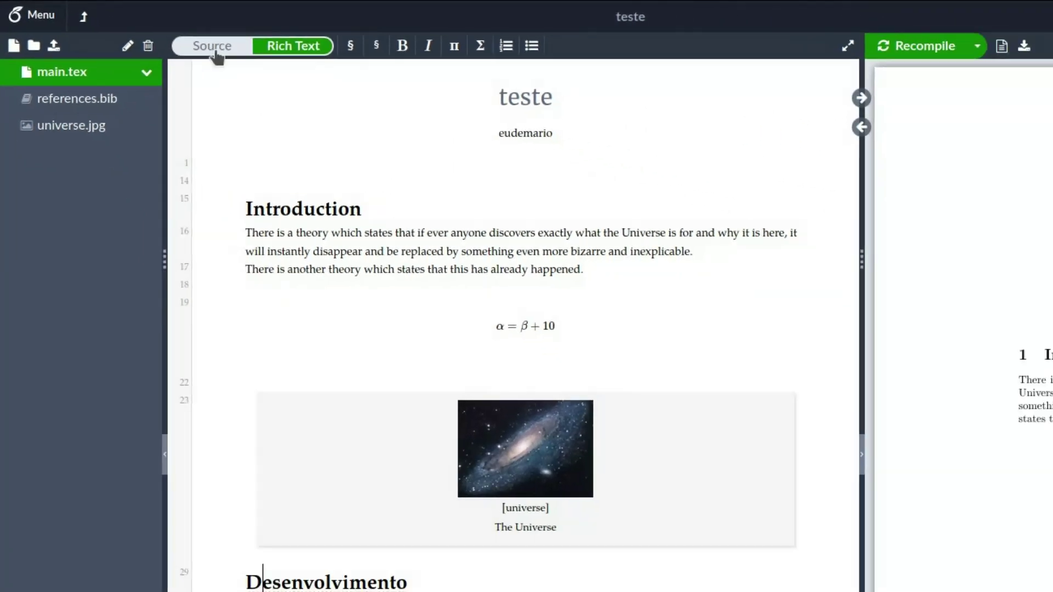
click(296, 66)
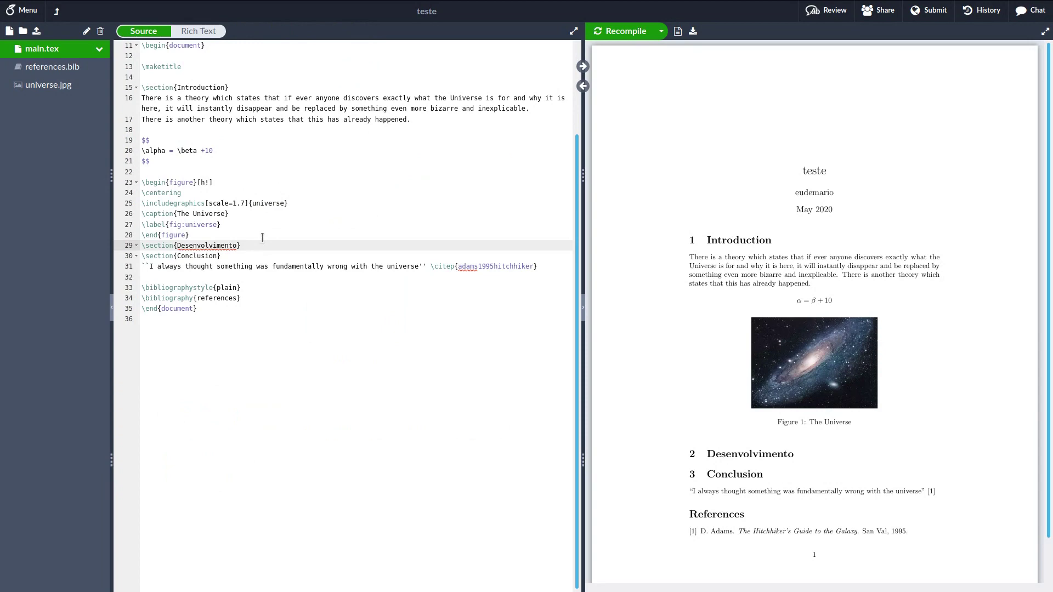
click(23, 12)
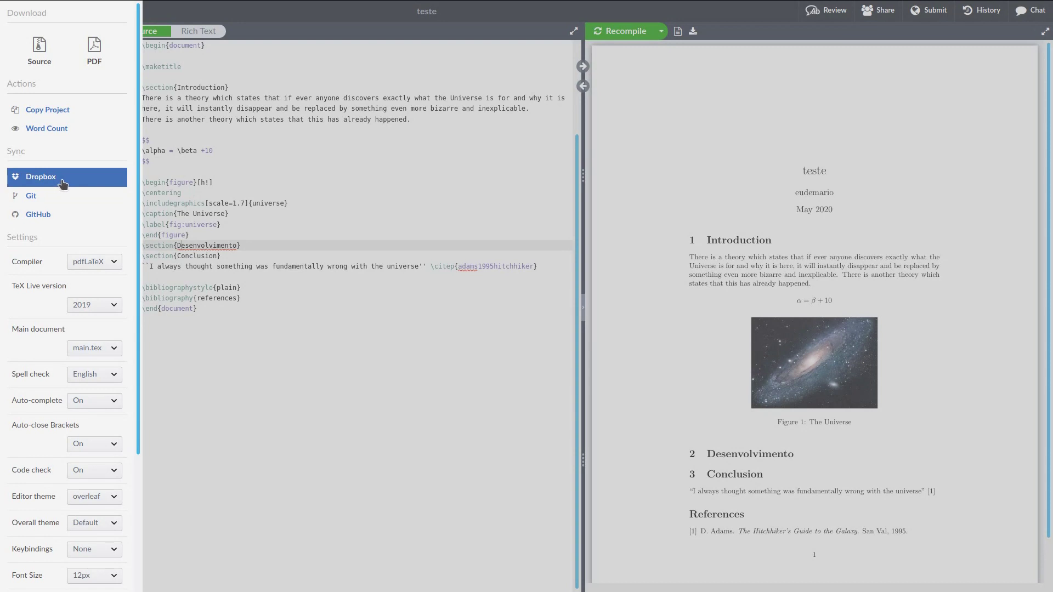
drag(137, 193, 131, 169)
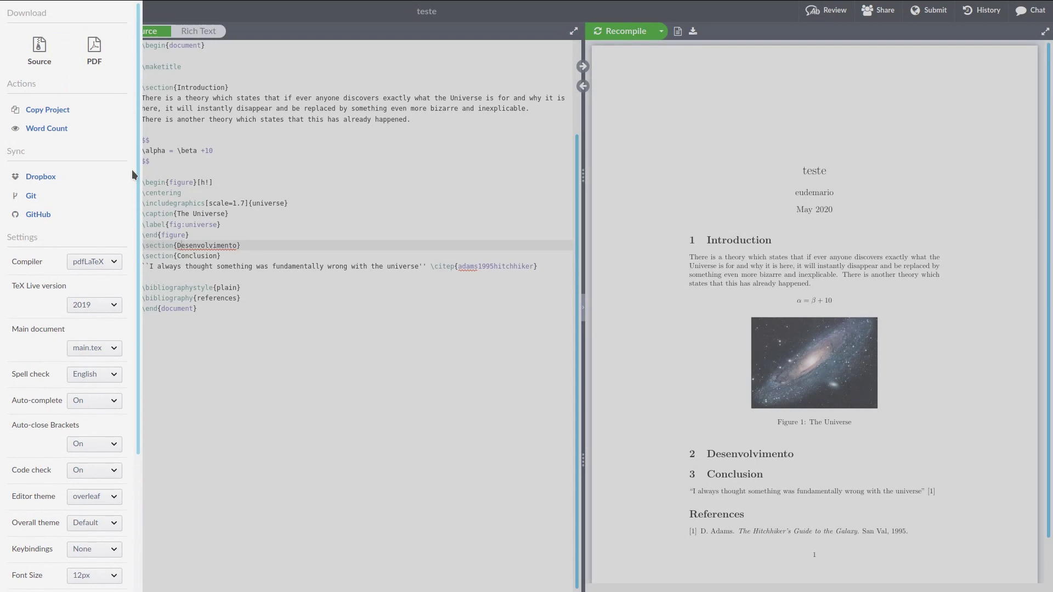
click(222, 107)
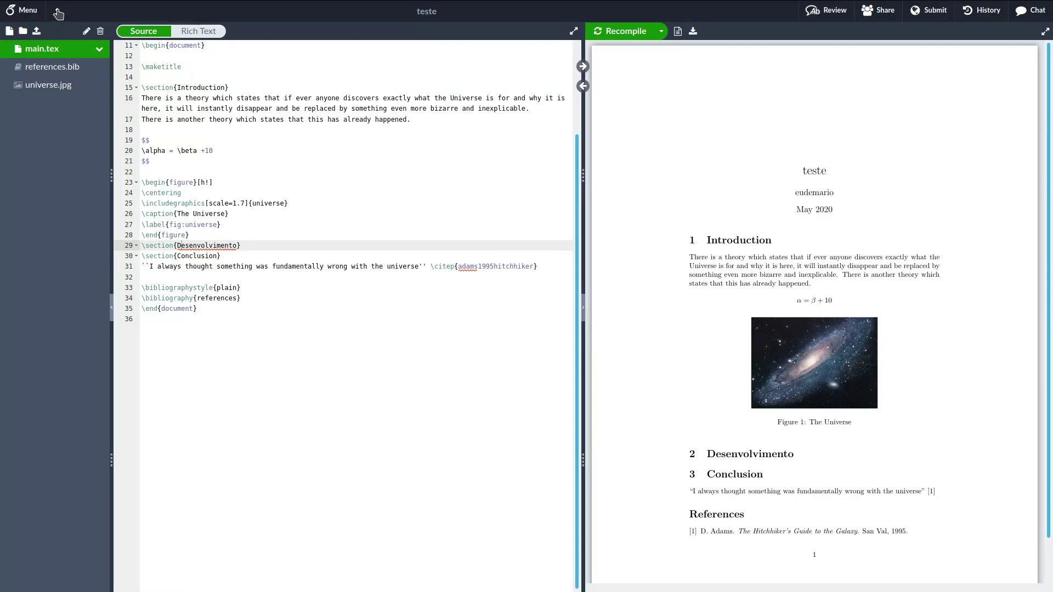
Return to the list of all projects and view the account options.
click(58, 12)
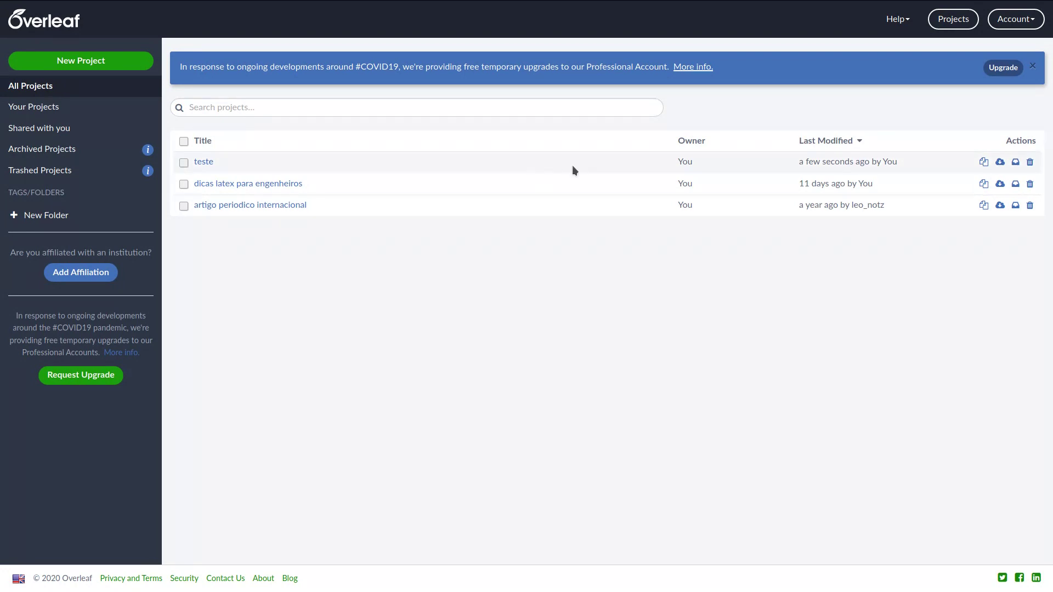
click(1015, 20)
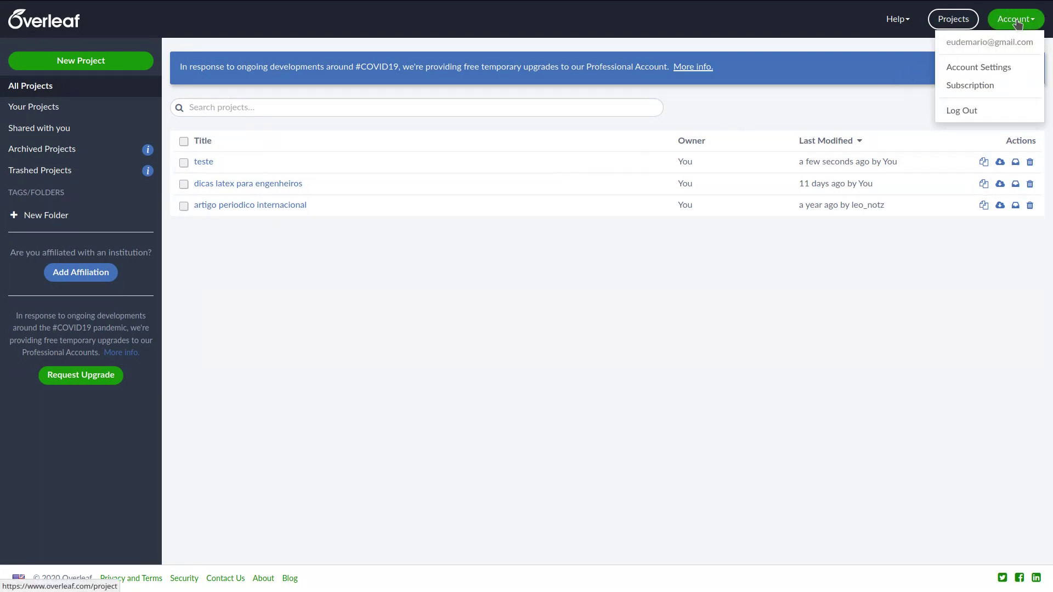
click(968, 164)
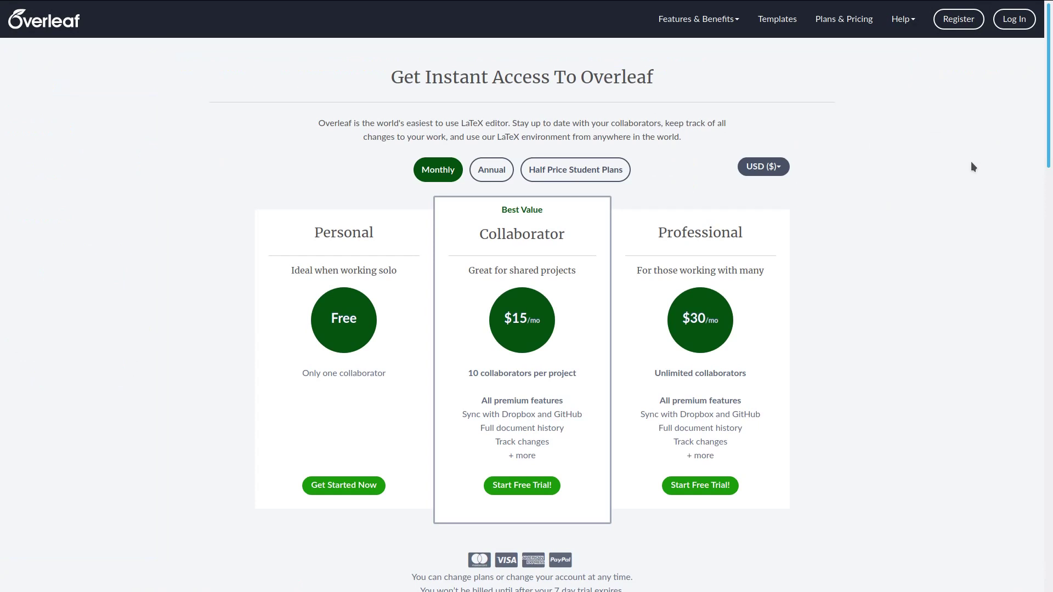
Review the prices of the Personal, Collaborator and Professional plans and compare their features.
scroll(1042, 154, down, 3)
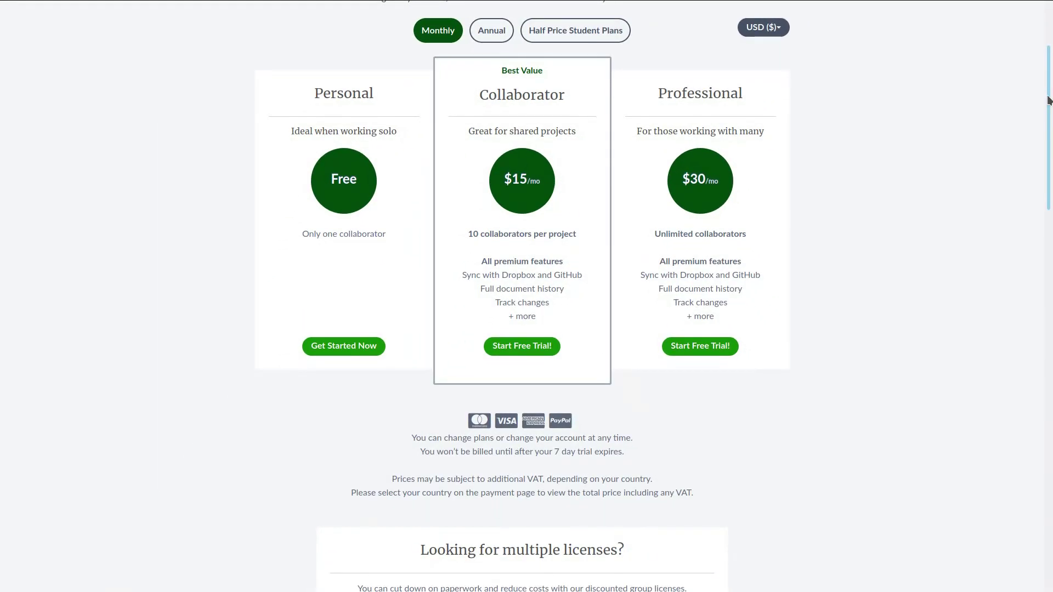
scroll(1029, 223, down, 5)
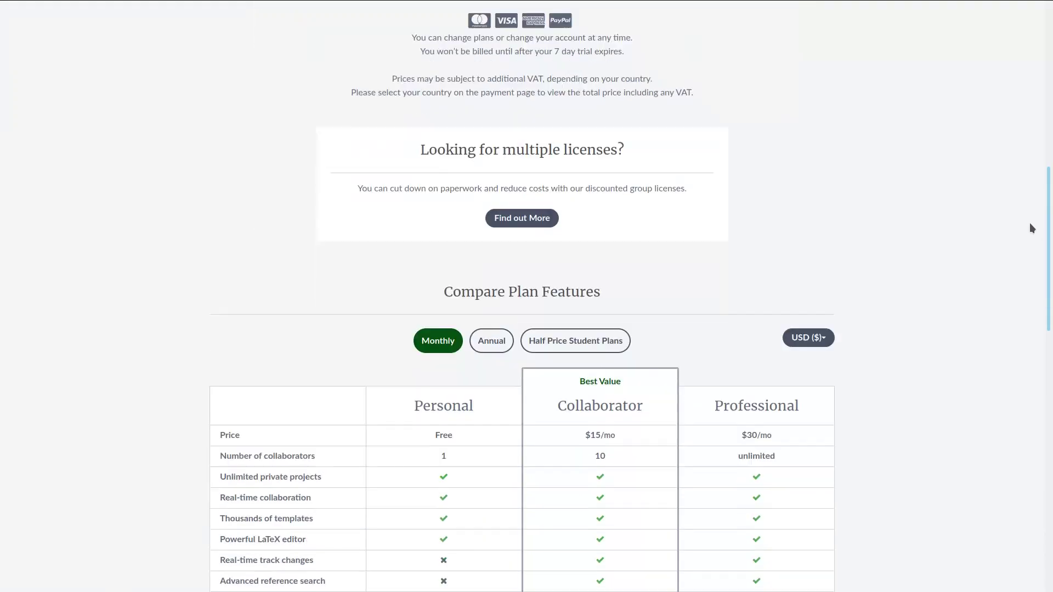
scroll(1026, 252, down, 5)
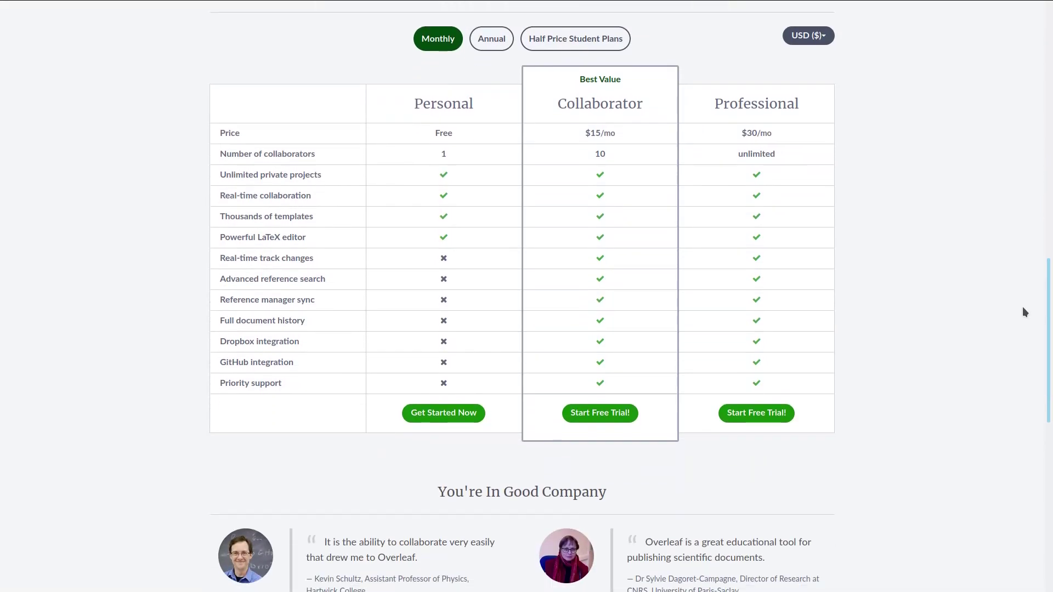